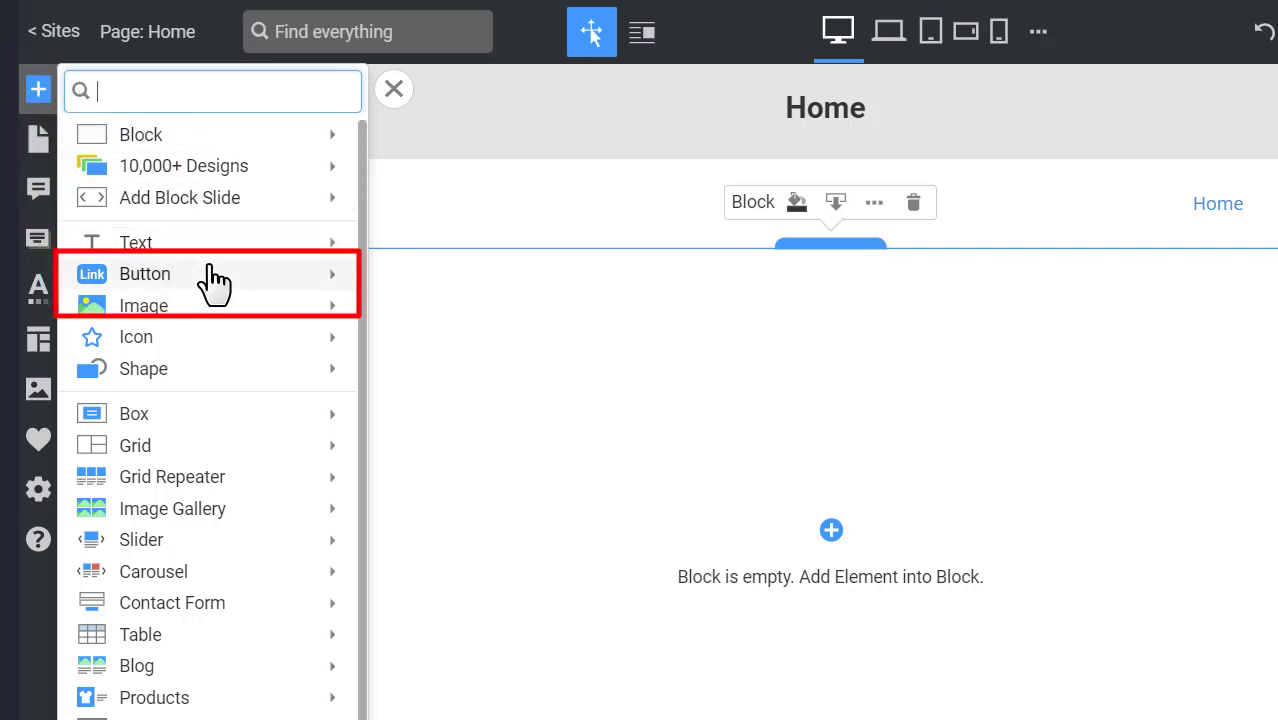
Insert the first rectangular blue BUTTON preset into the empty block
{"action": "mouse_move", "coordinate": [215, 283]}
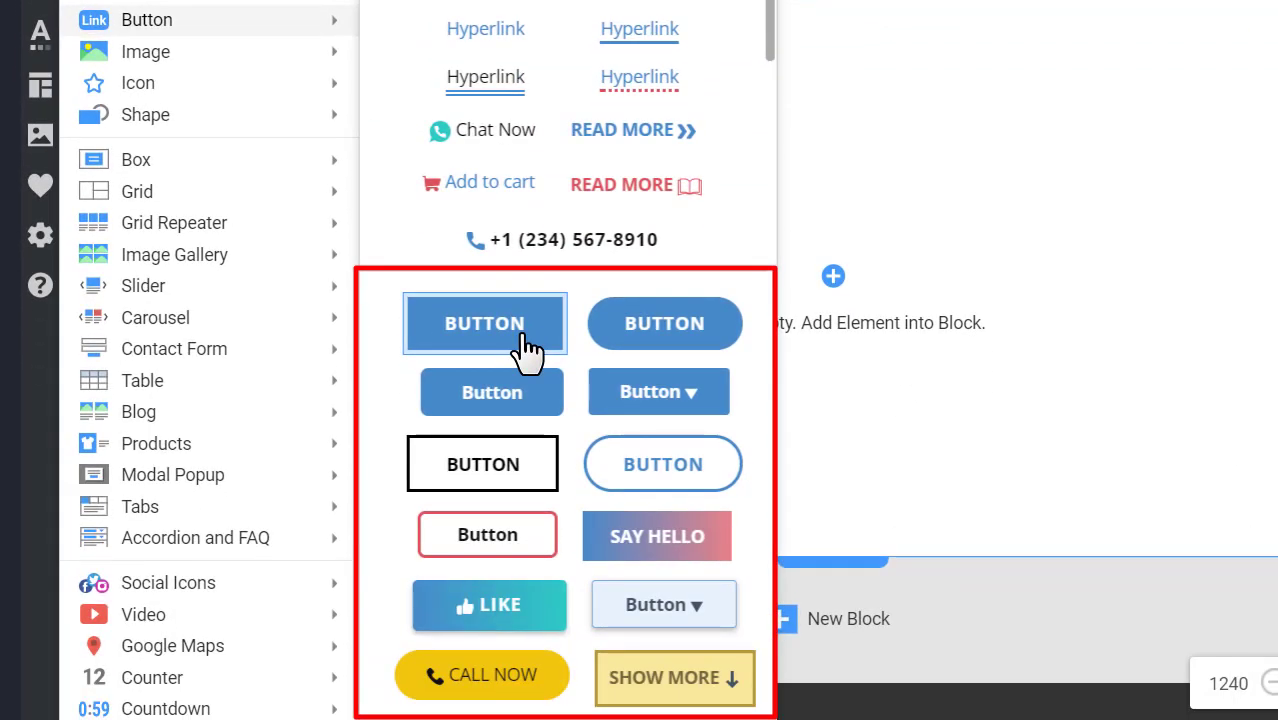
{"action": "left_click", "coordinate": [527, 350]}
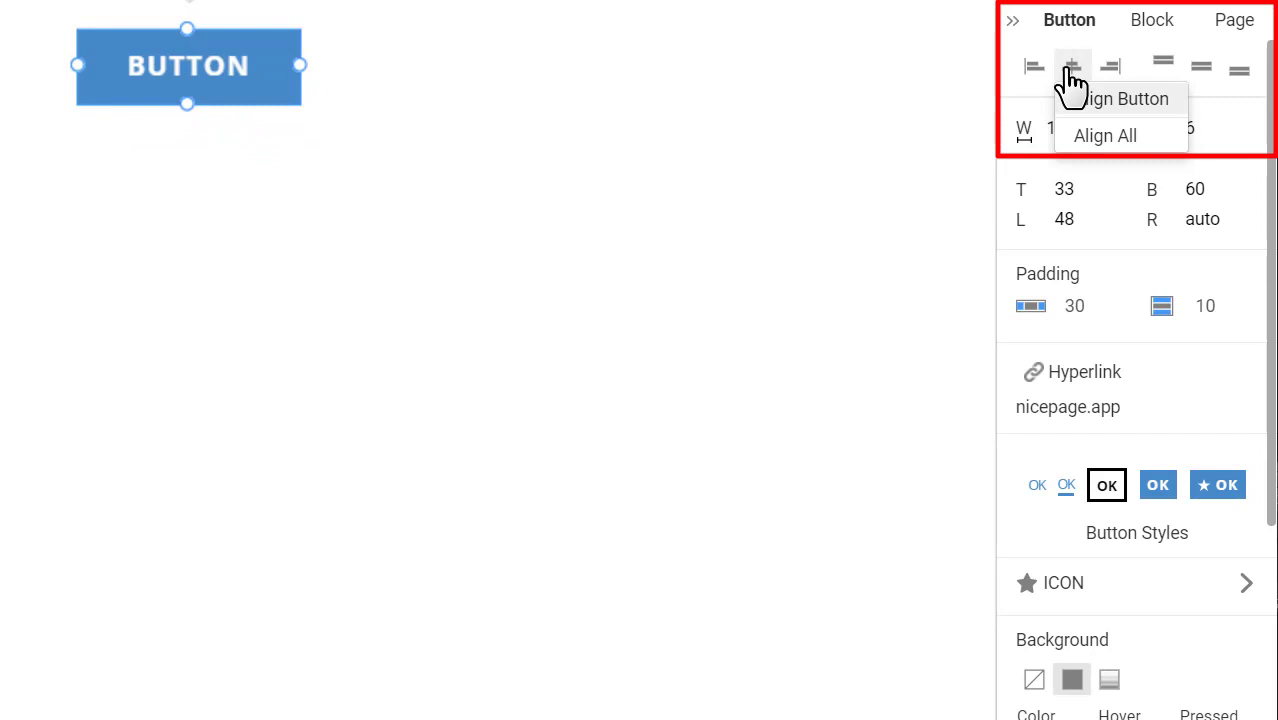
Align the button to the horizontal centre and vertical middle of its block
{"action": "left_click", "coordinate": [1069, 68]}
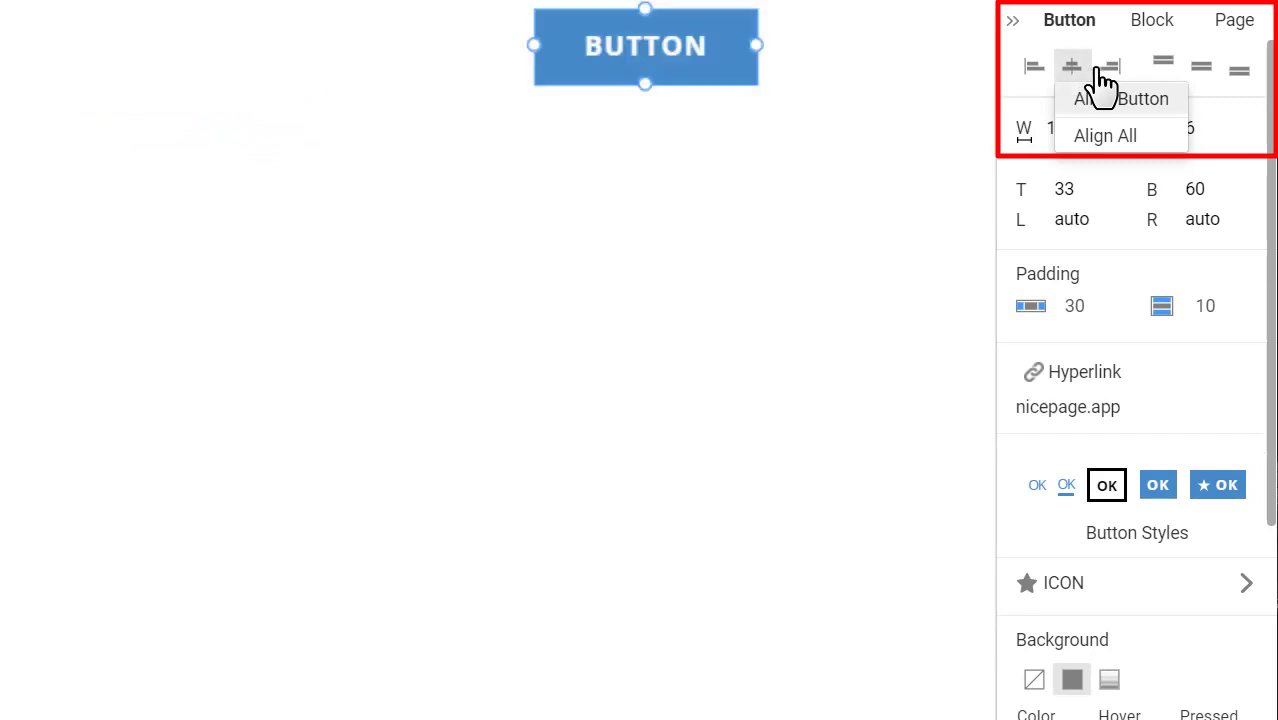
{"action": "left_click", "coordinate": [1201, 68]}
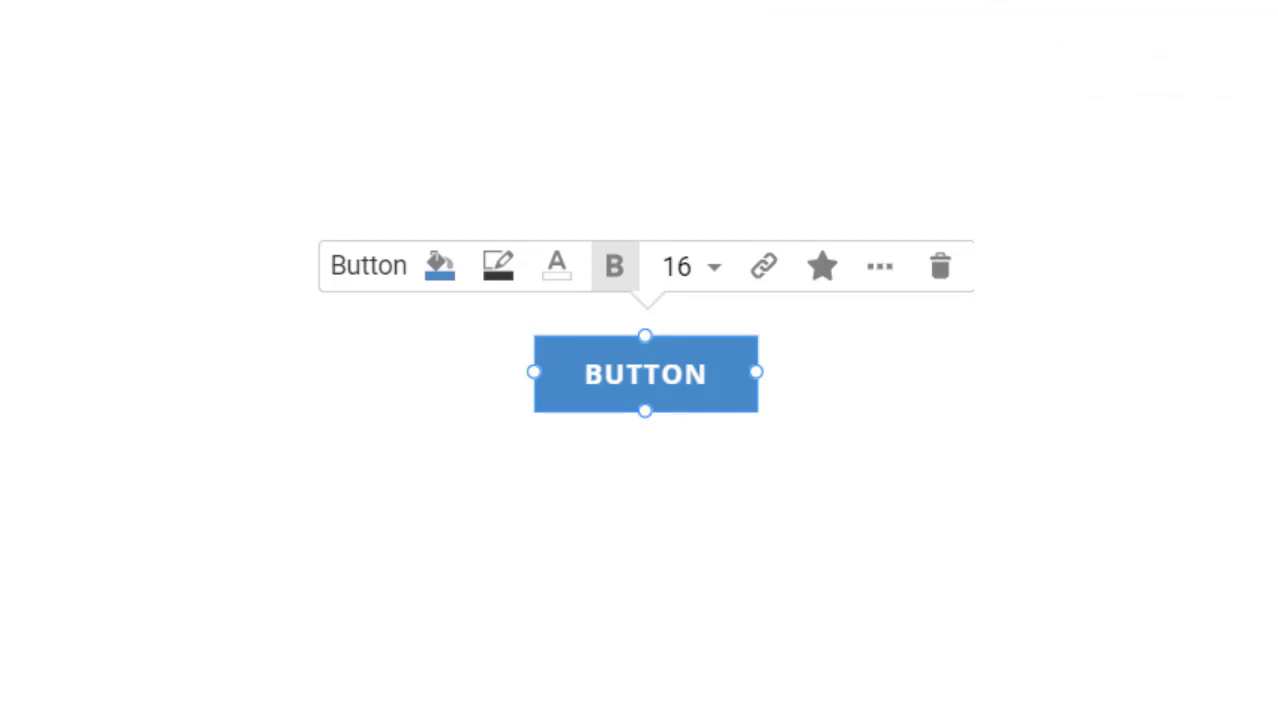
Replace the button label BUTTON with CONTINUE
{"action": "double_click", "coordinate": [676, 380]}
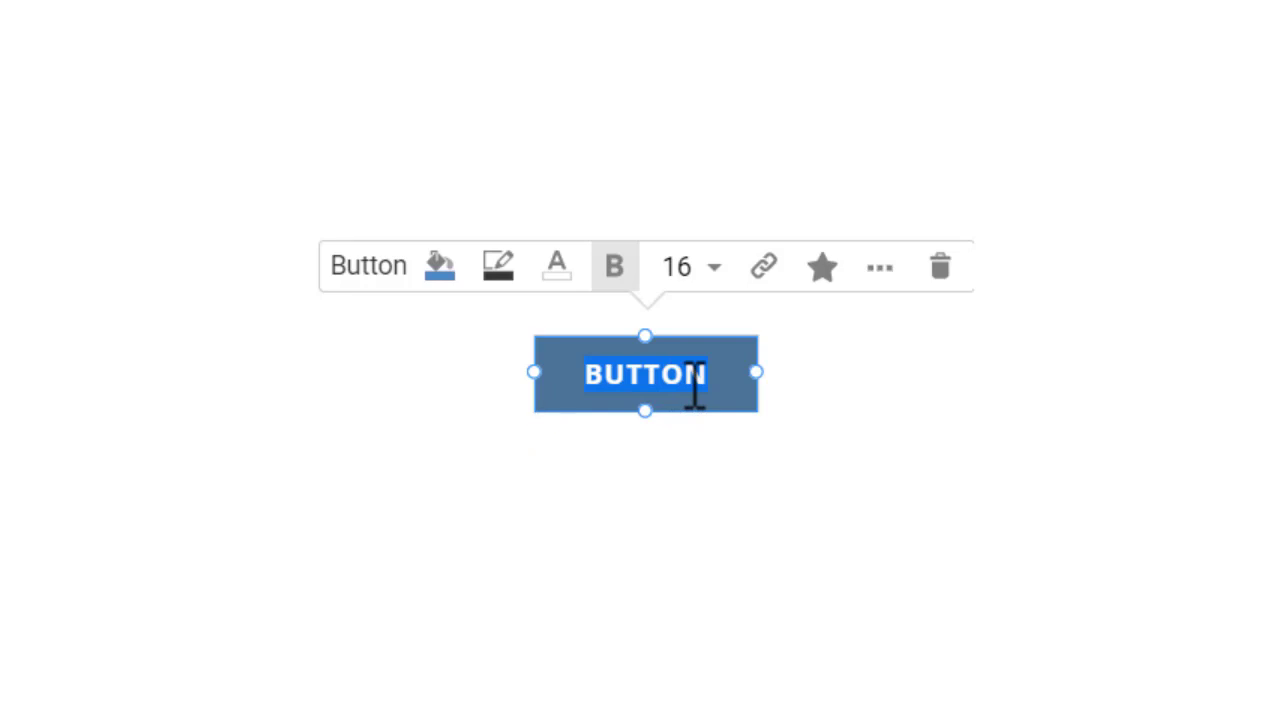
{"action": "type", "text": "CONTINUE"}
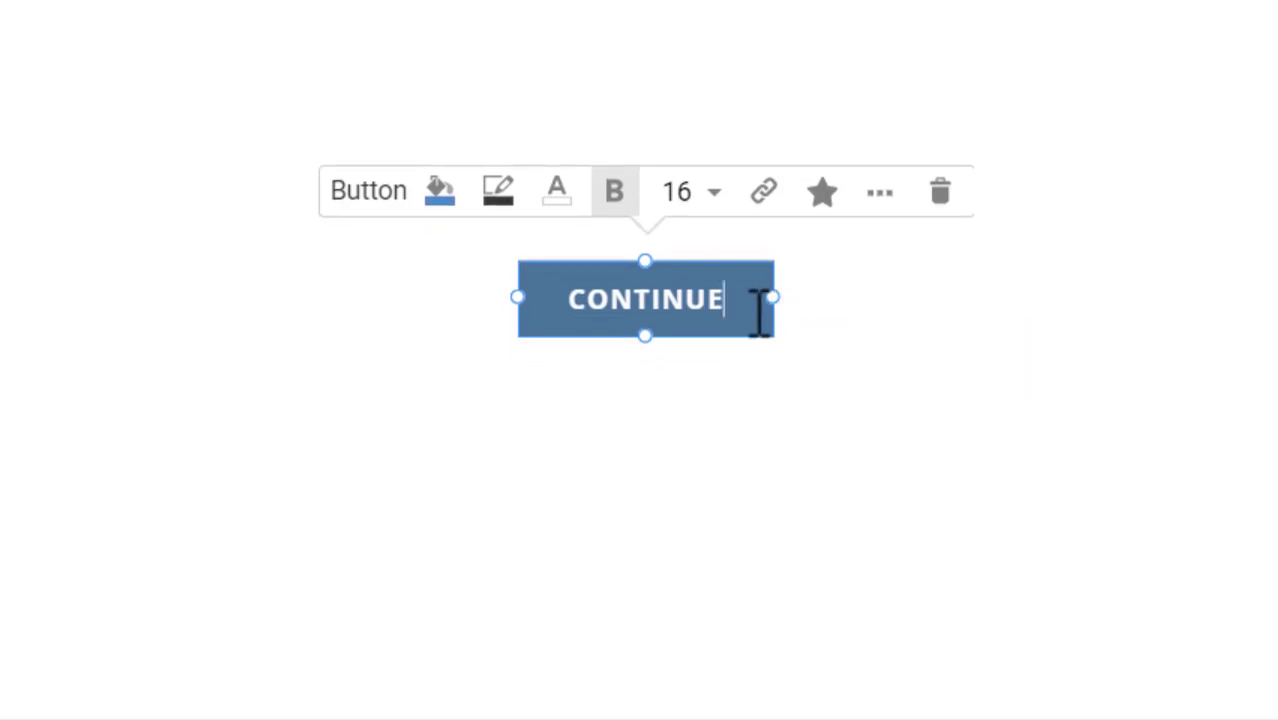
Set the button's hover background to yellow and its pressed background to red
{"action": "left_click", "coordinate": [441, 199]}
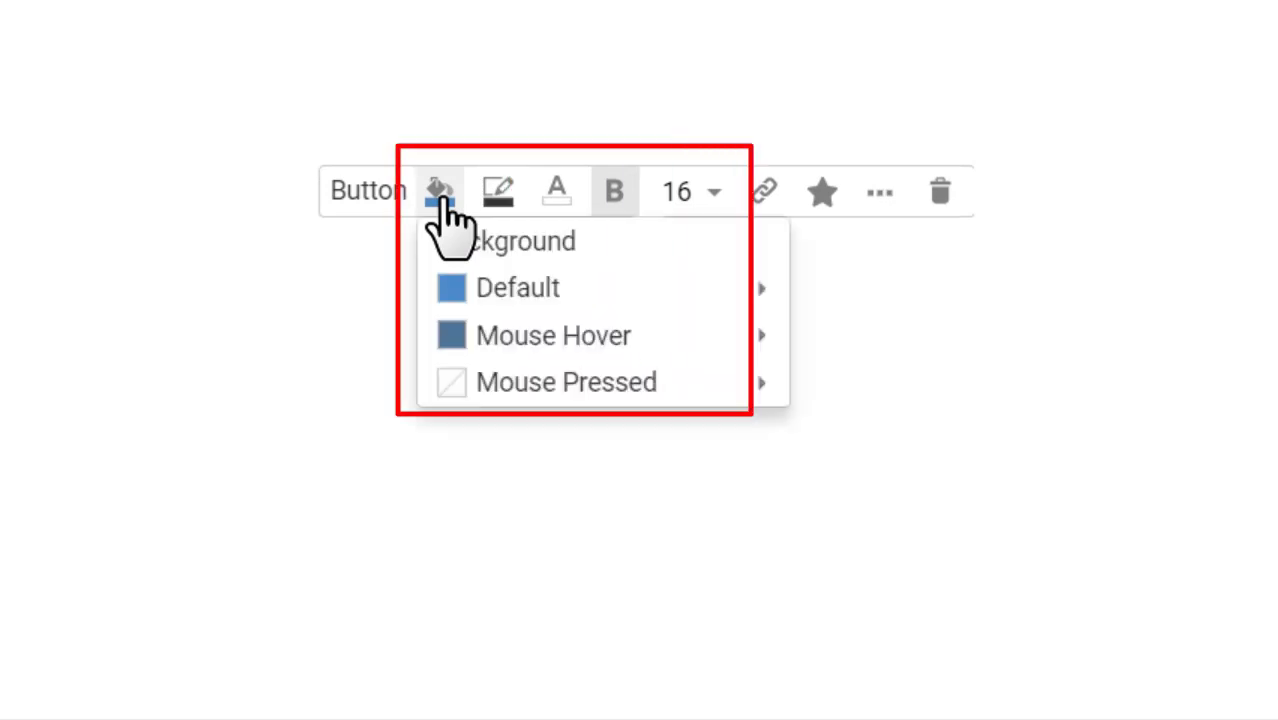
{"action": "left_click", "coordinate": [613, 348]}
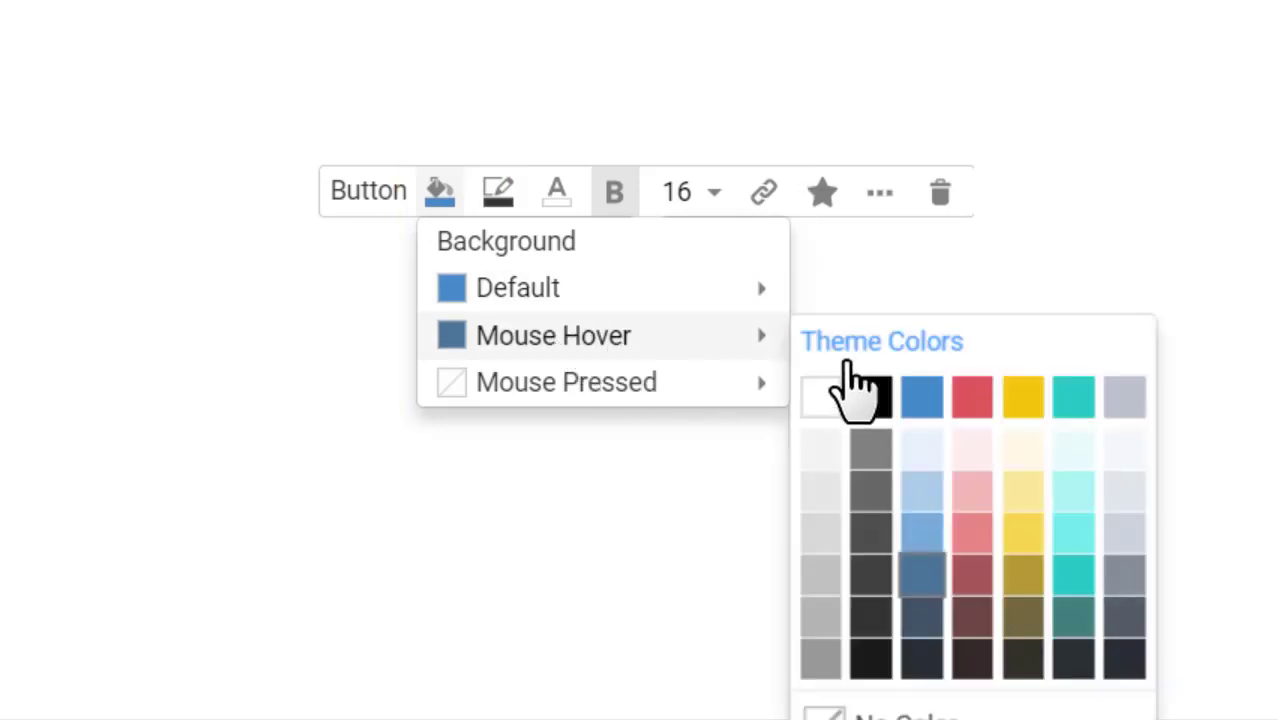
{"action": "left_click", "coordinate": [1038, 416]}
{"action": "left_click", "coordinate": [686, 388]}
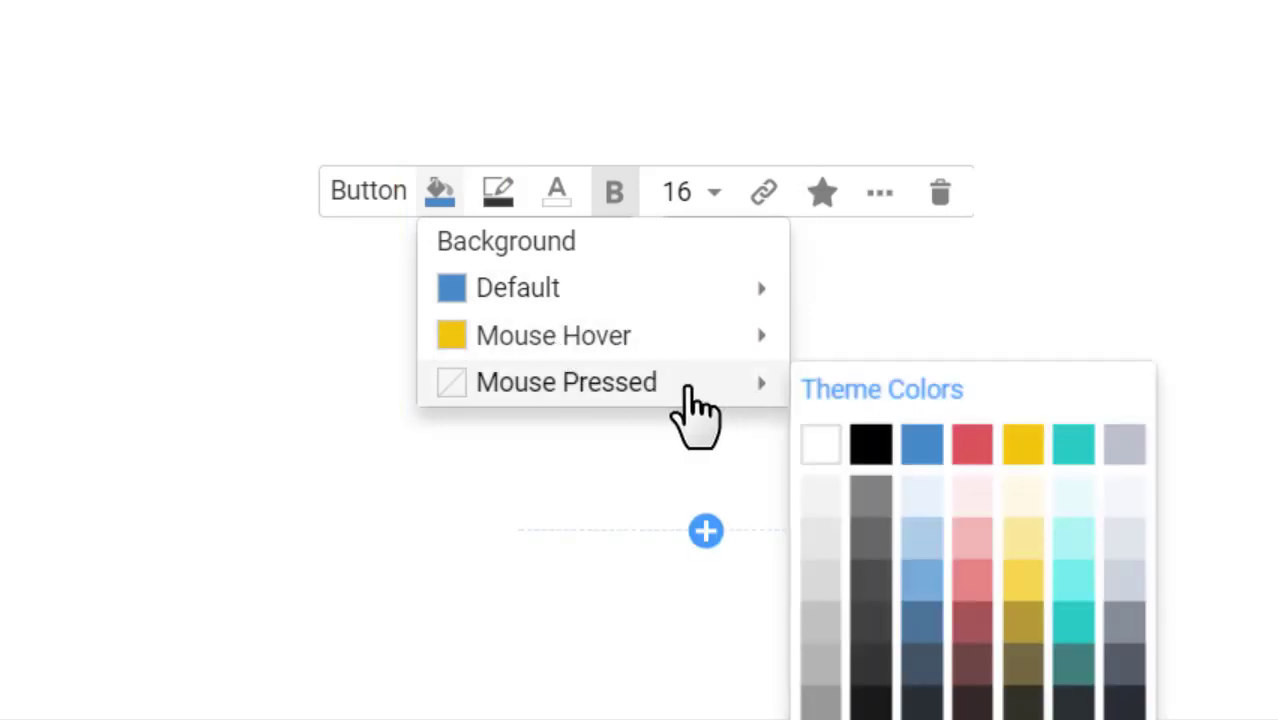
{"action": "left_click", "coordinate": [985, 452]}
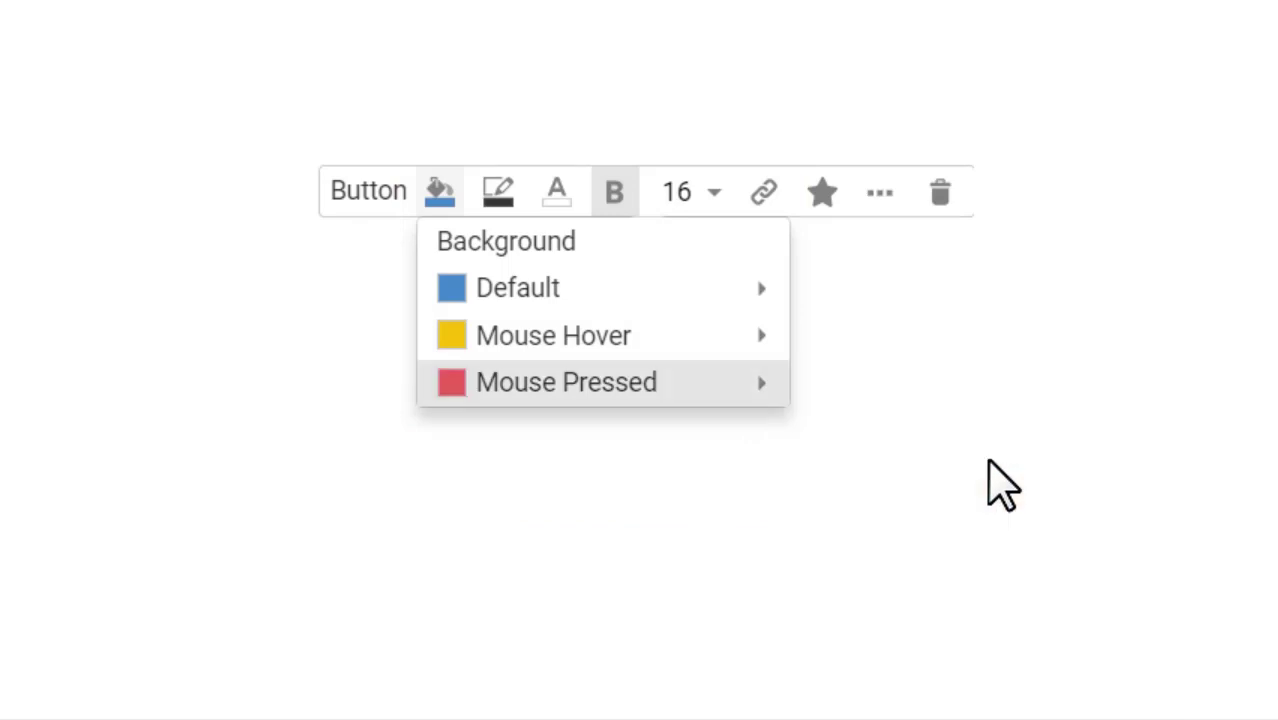
Give the button a blue border with a dark blue hover border, then select the pressed border colour
{"action": "left_click", "coordinate": [497, 197]}
{"action": "left_click", "coordinate": [565, 290]}
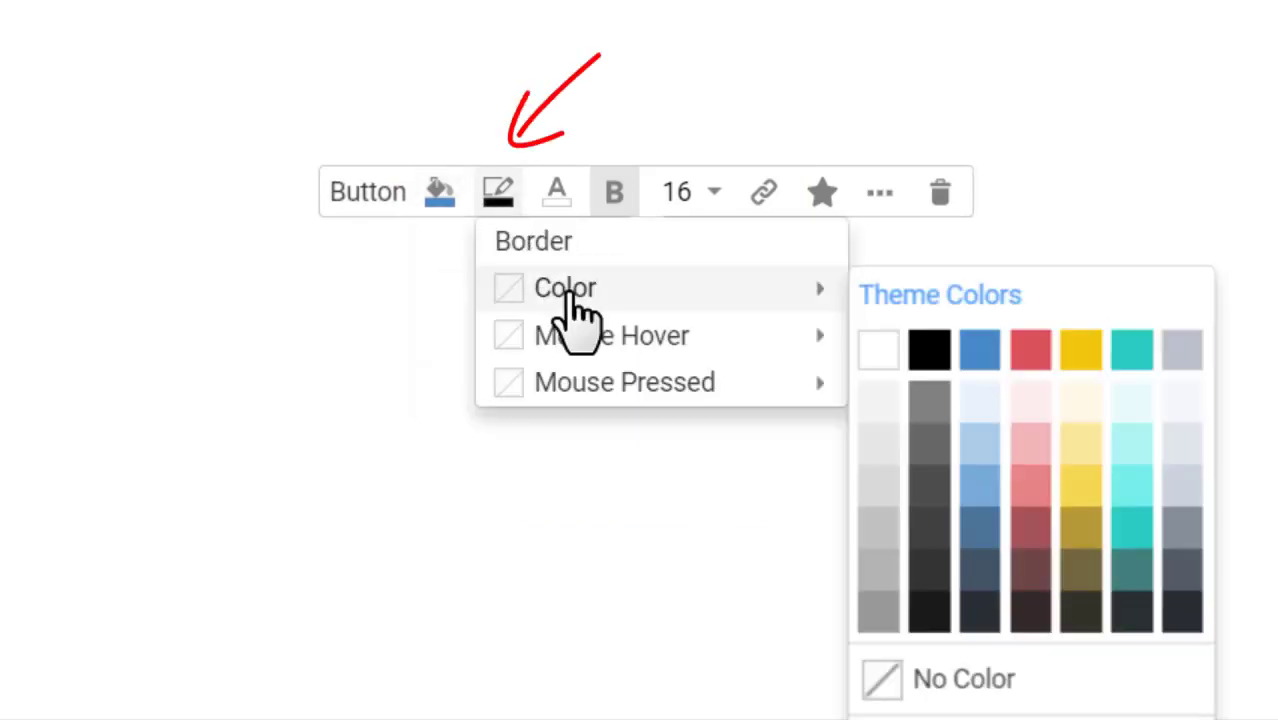
{"action": "left_click", "coordinate": [981, 358]}
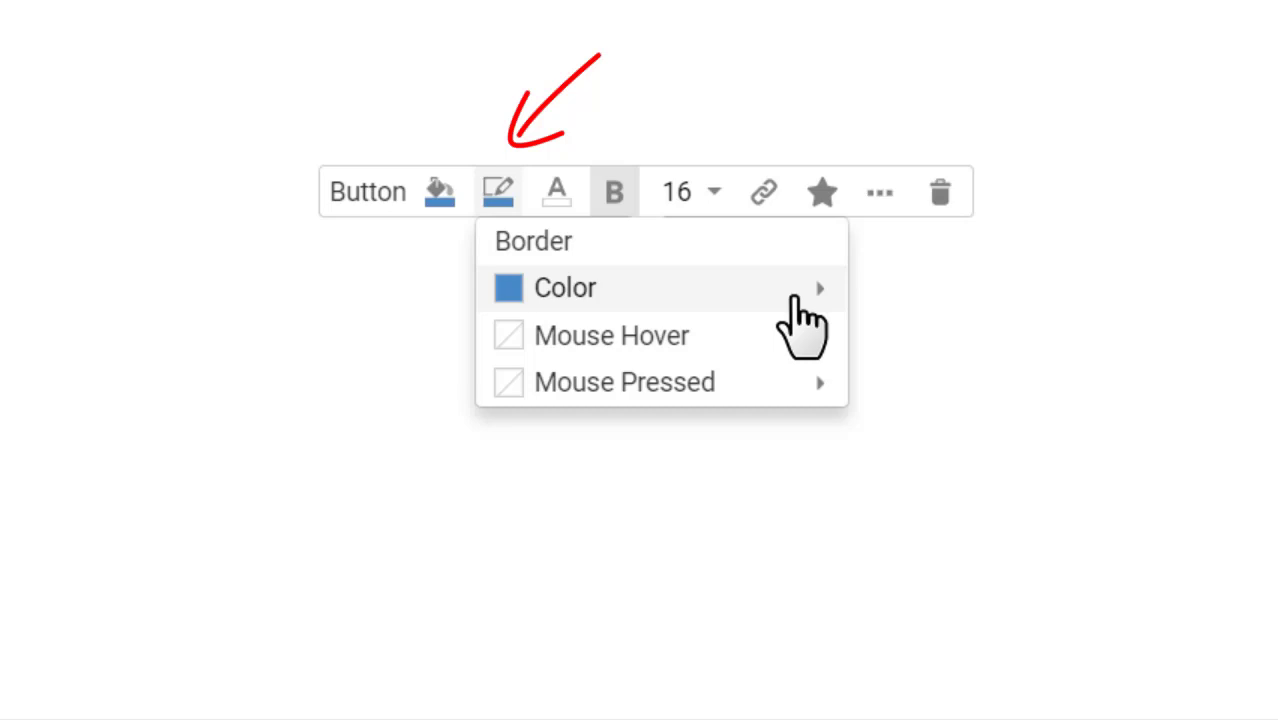
{"action": "left_click", "coordinate": [787, 340]}
{"action": "left_click", "coordinate": [982, 620]}
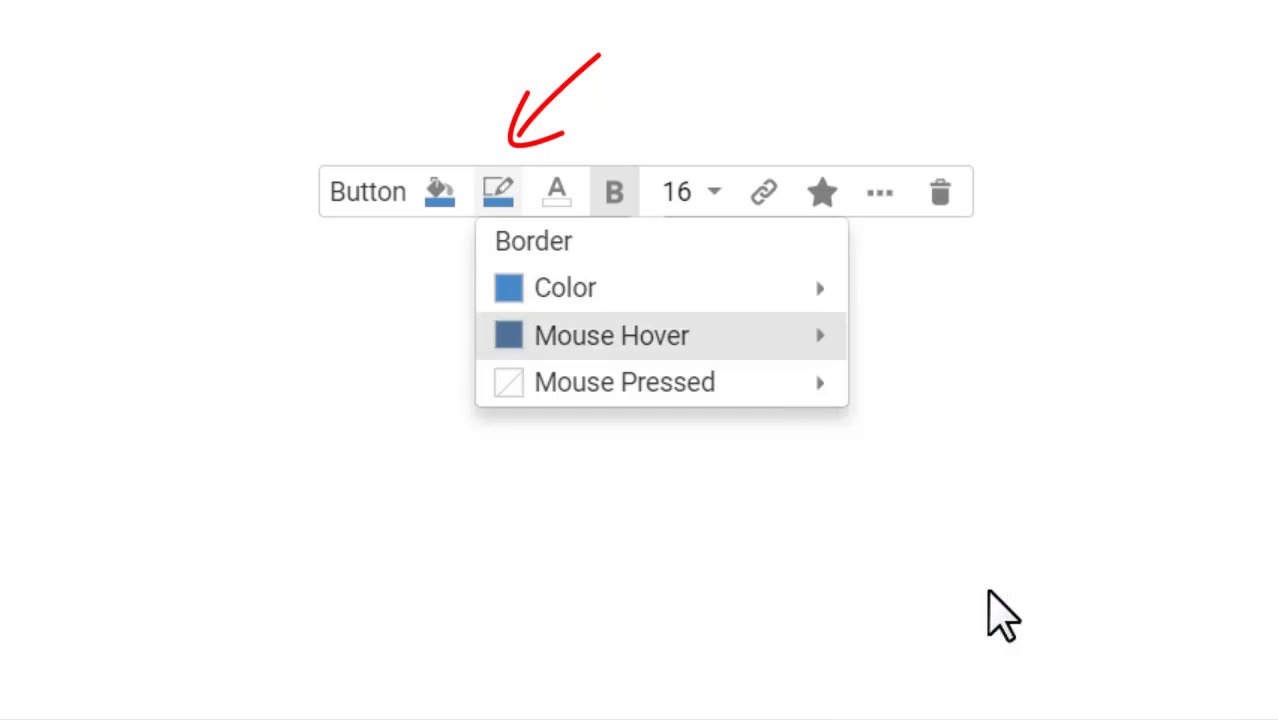
{"action": "left_click", "coordinate": [730, 388]}
Make the pressed border dark and enlarge the CONTINUE label to font size 24
{"action": "left_click", "coordinate": [976, 700]}
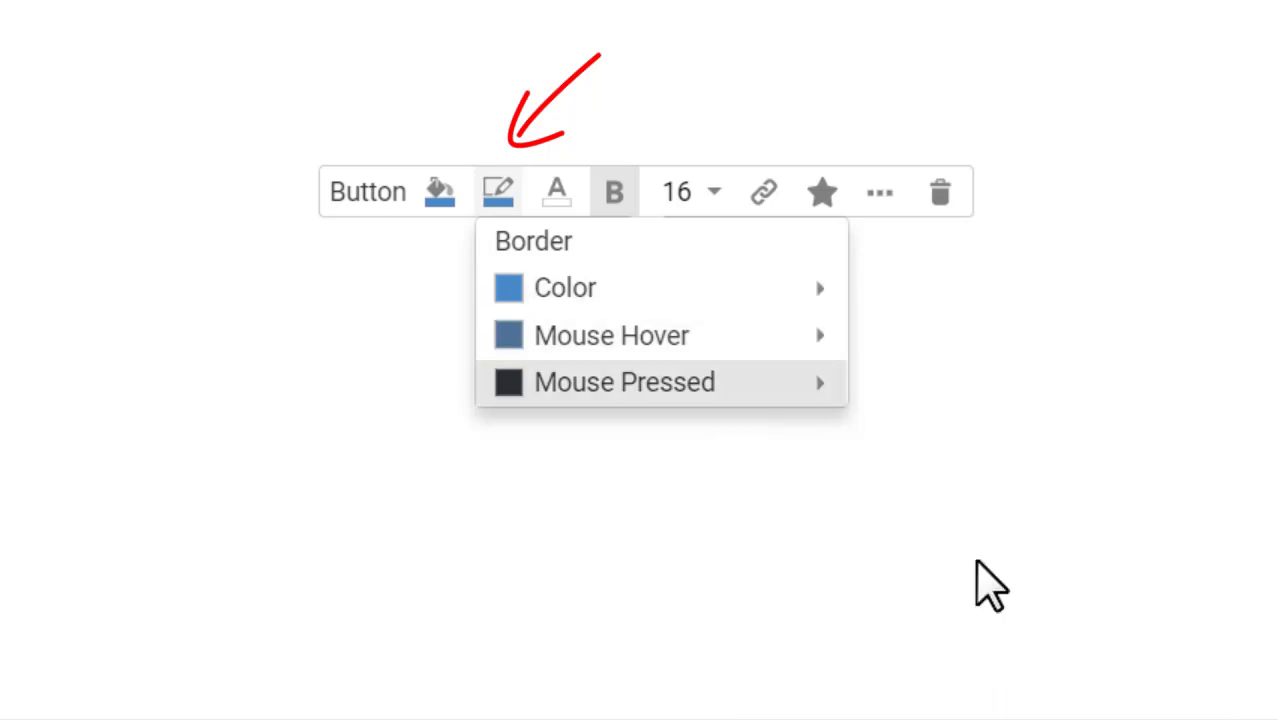
{"action": "left_click", "coordinate": [628, 200]}
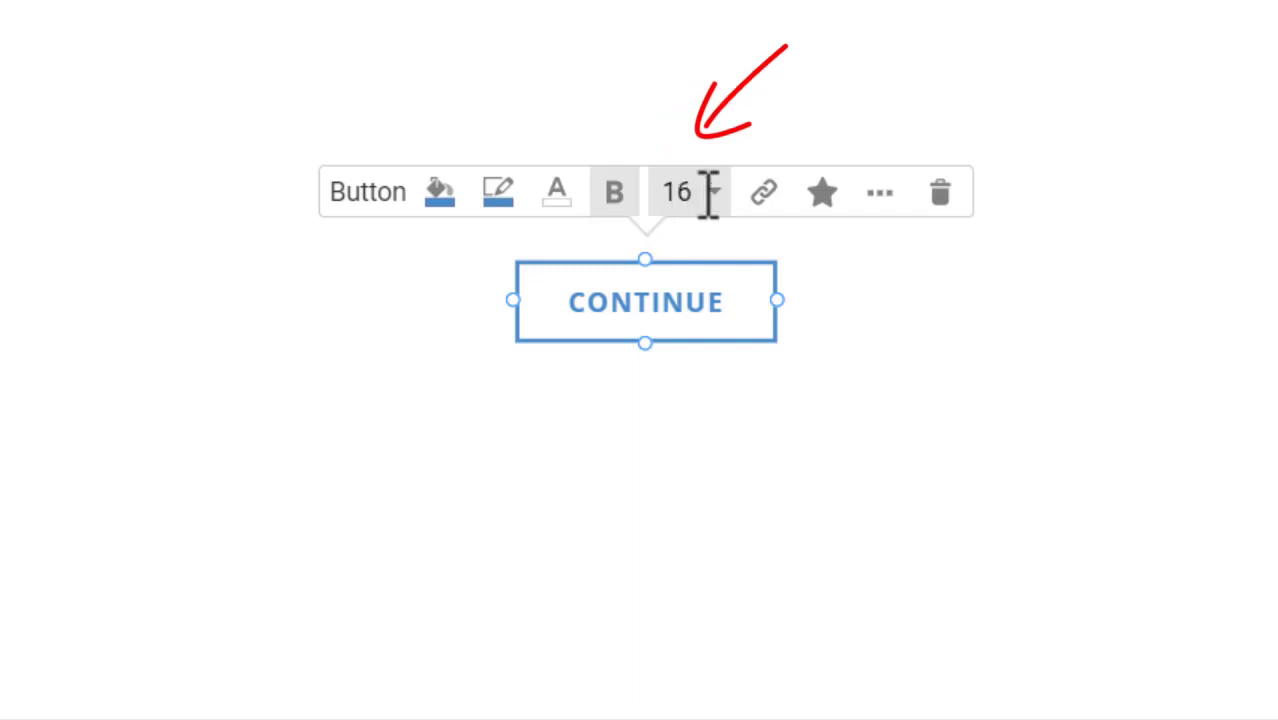
{"action": "double_click", "coordinate": [676, 200]}
{"action": "type", "text": "24"}
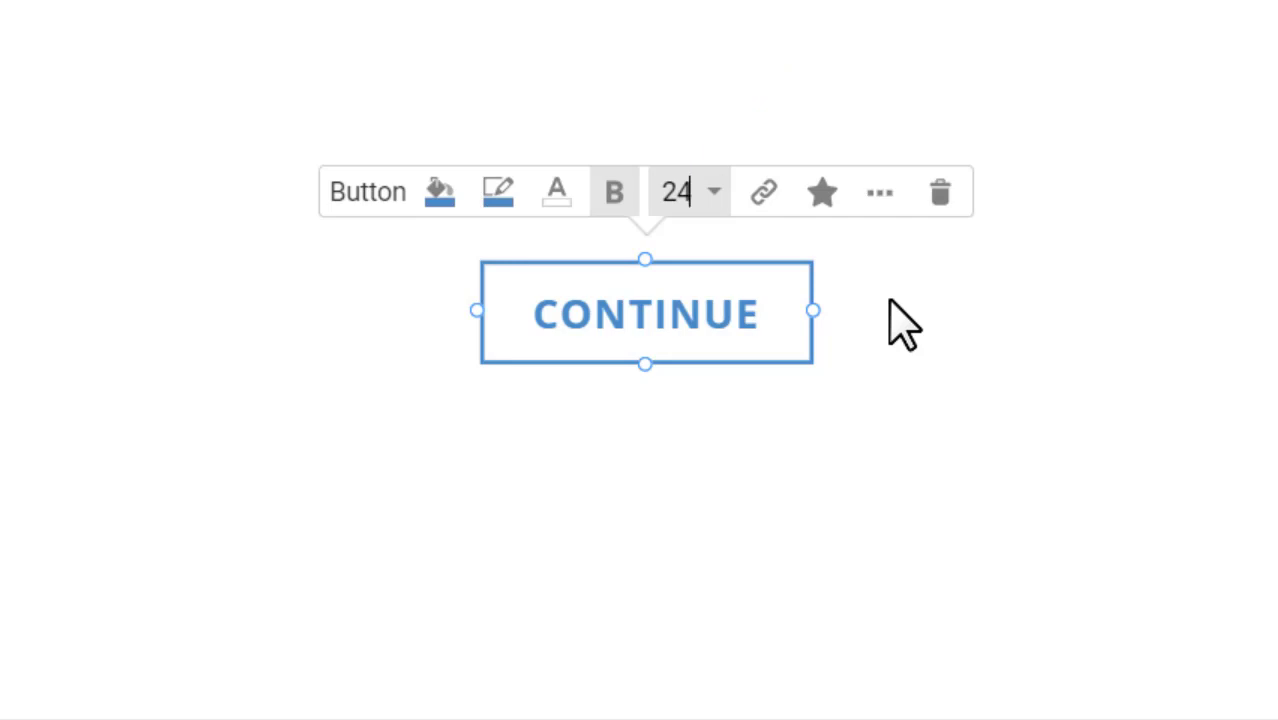
{"action": "left_click", "coordinate": [766, 195]}
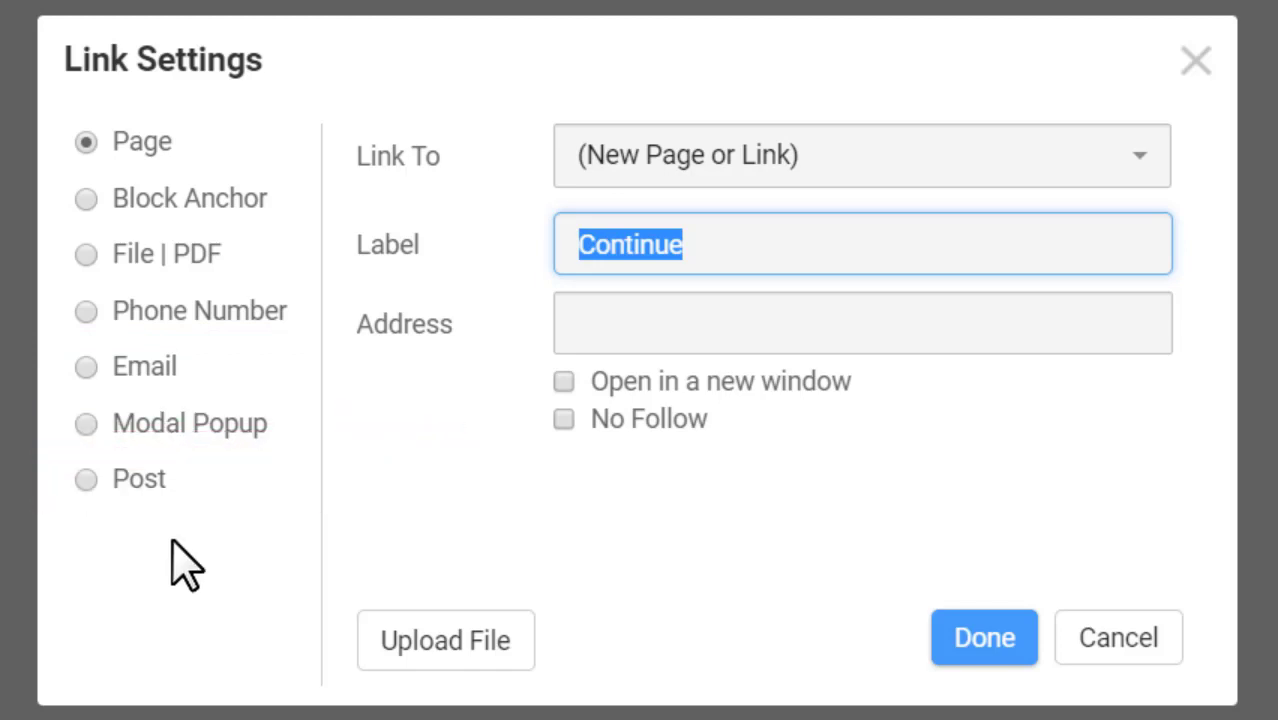
{"action": "left_click", "coordinate": [990, 640]}
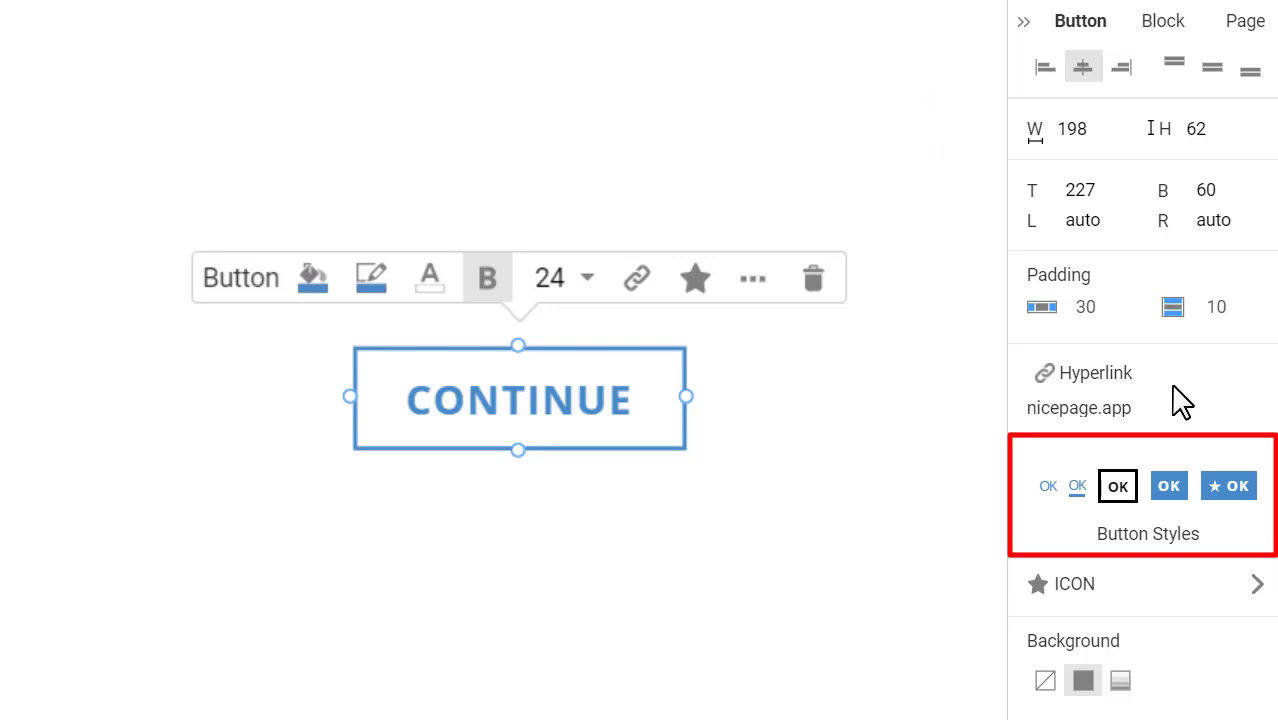
Try the underlined link style, then apply the filled blue ★ OK style
{"action": "left_click", "coordinate": [1077, 487]}
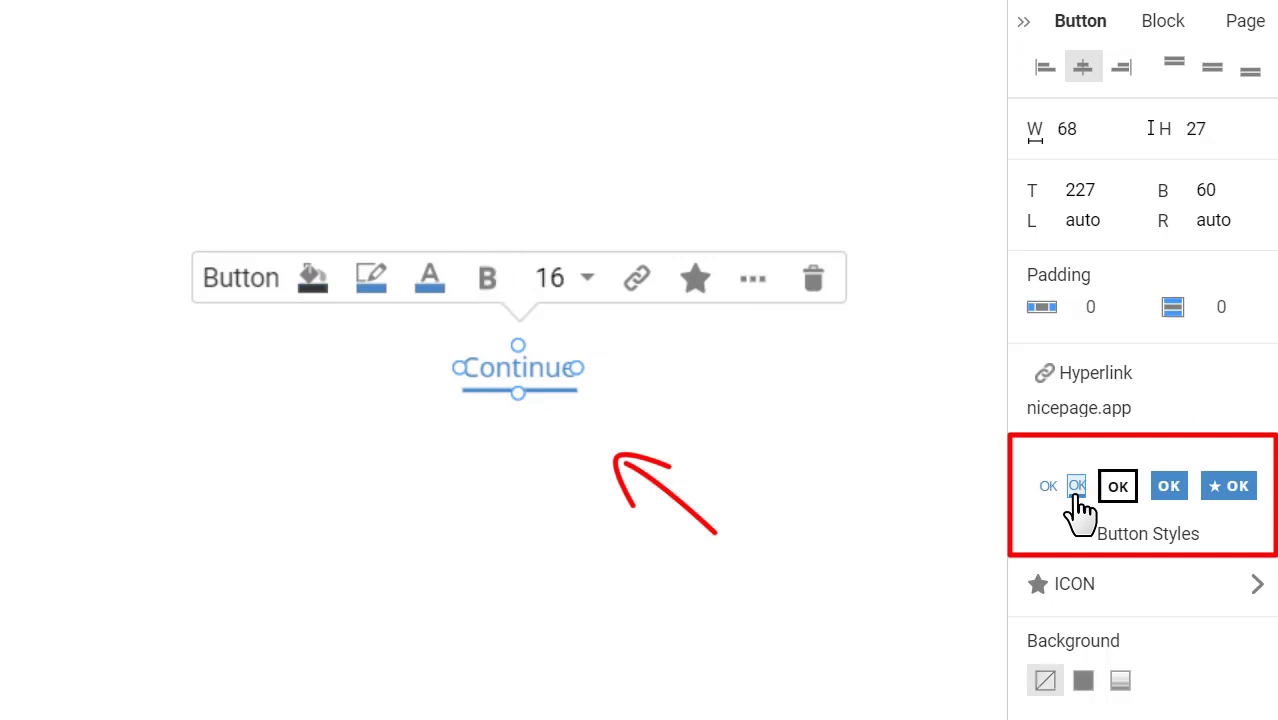
{"action": "left_click", "coordinate": [1220, 485]}
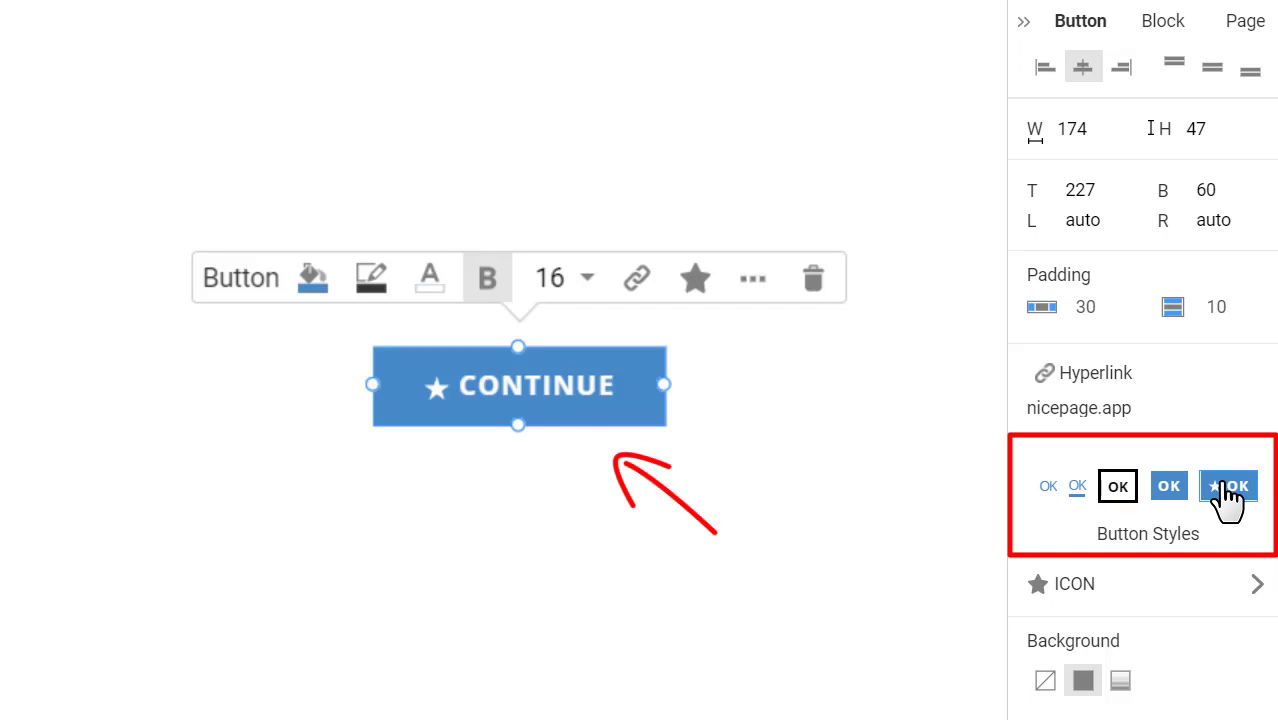
Round the button corners to radius 6 and turn on the drop shadow
{"action": "scroll", "coordinate": [1212, 536], "scroll_direction": "down", "scroll_amount": 5}
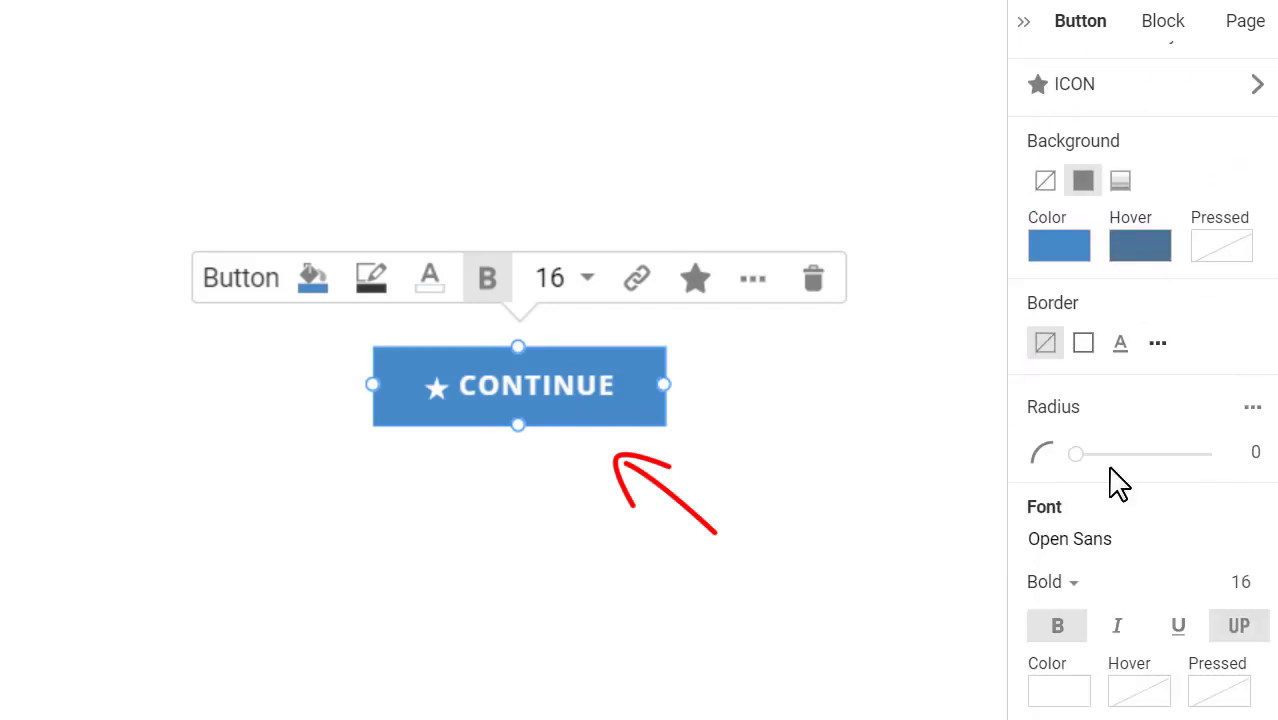
{"action": "left_click_drag", "start_coordinate": [1085, 455], "coordinate": [1097, 456]}
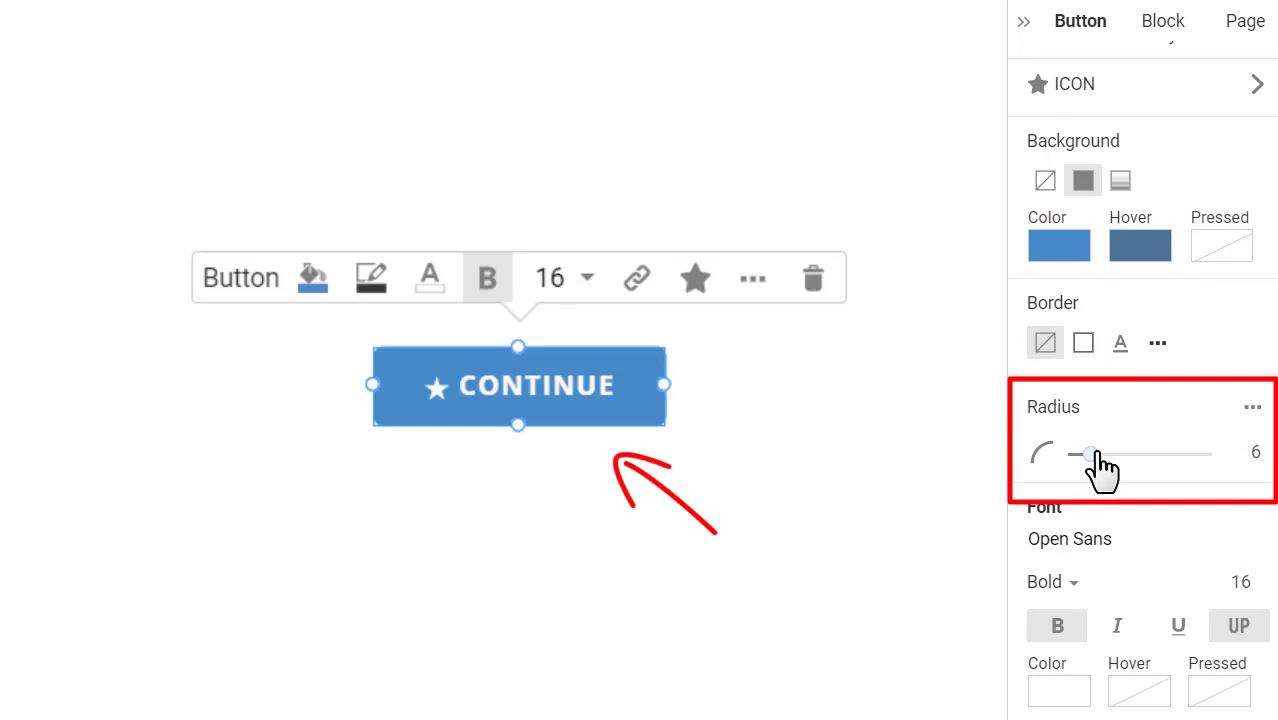
{"action": "scroll", "coordinate": [1141, 462], "scroll_direction": "down", "scroll_amount": 4}
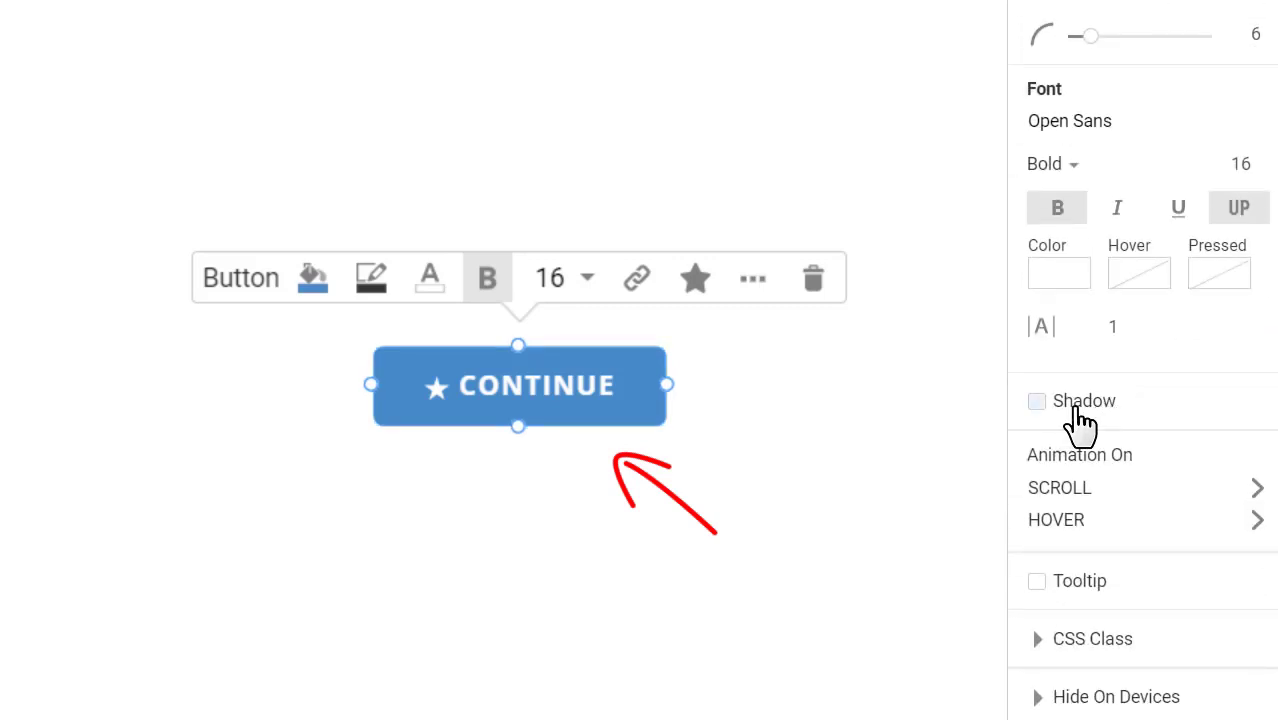
{"action": "left_click", "coordinate": [1078, 410]}
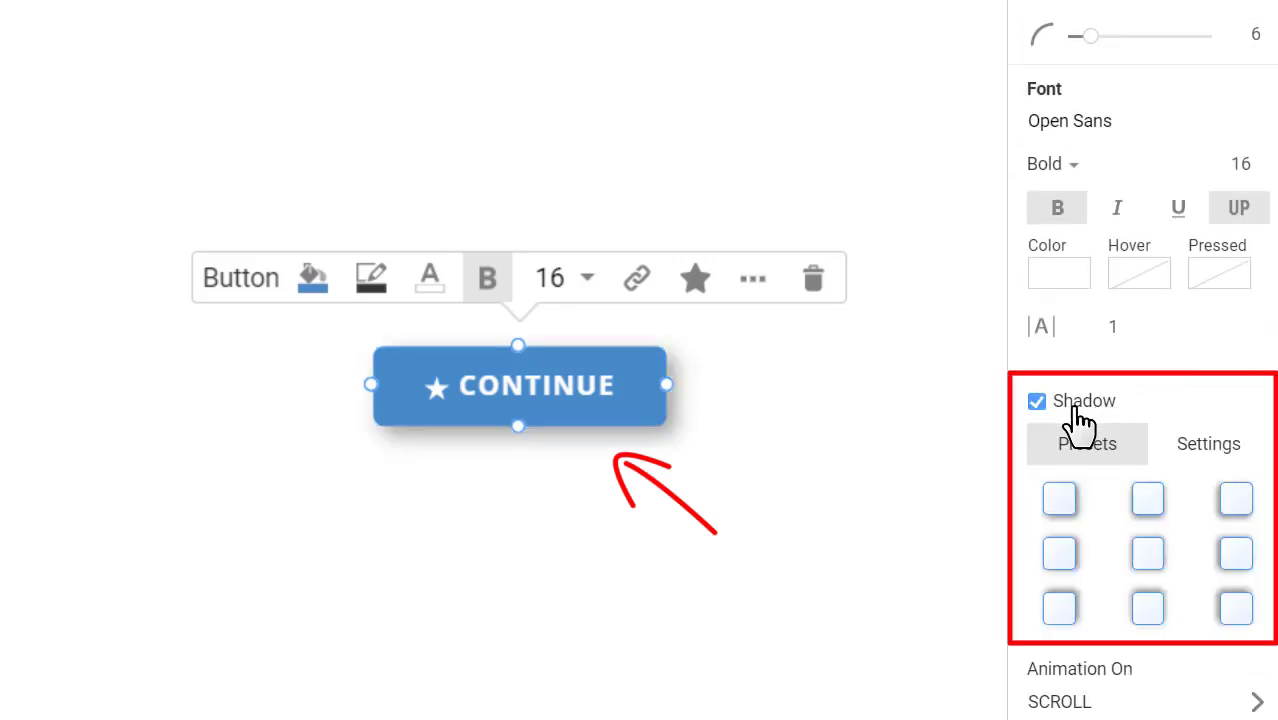
{"action": "scroll", "coordinate": [1170, 277], "scroll_direction": "down", "scroll_amount": 2}
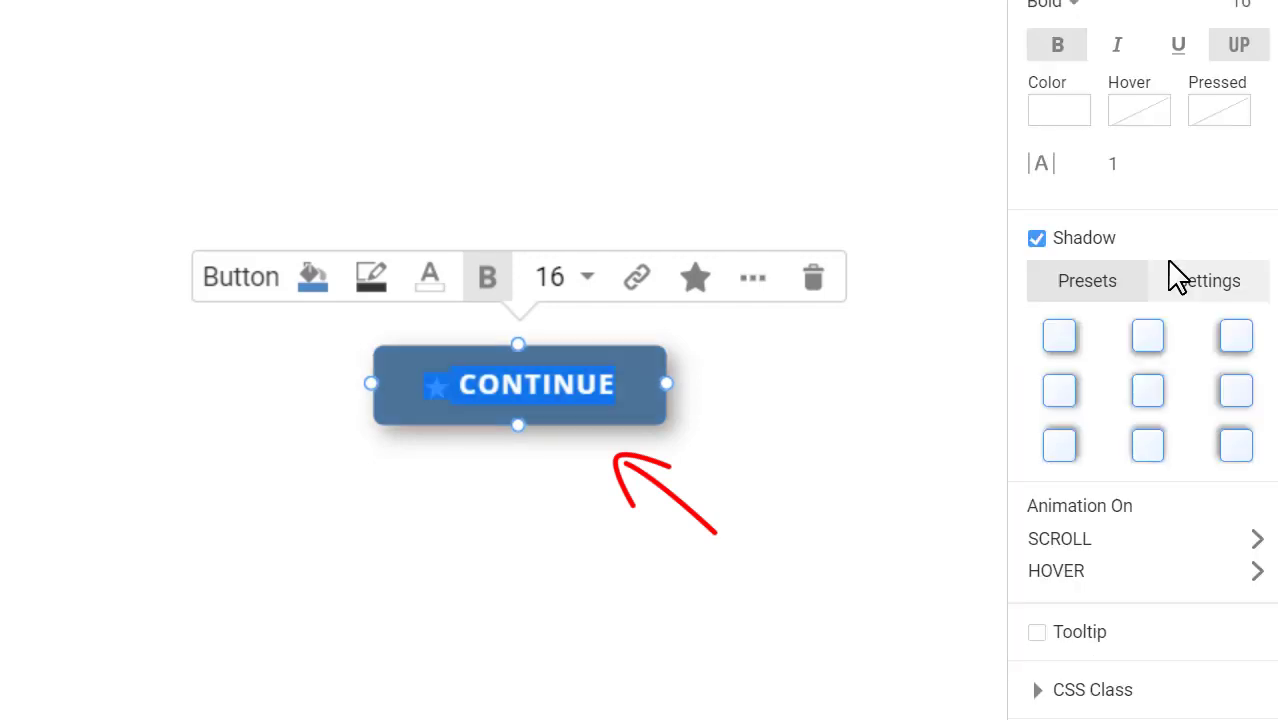
{"action": "scroll", "coordinate": [1164, 434], "scroll_direction": "up", "scroll_amount": 2}
Change the button text to Roboto Condensed at size 30
{"action": "left_click", "coordinate": [1110, 128]}
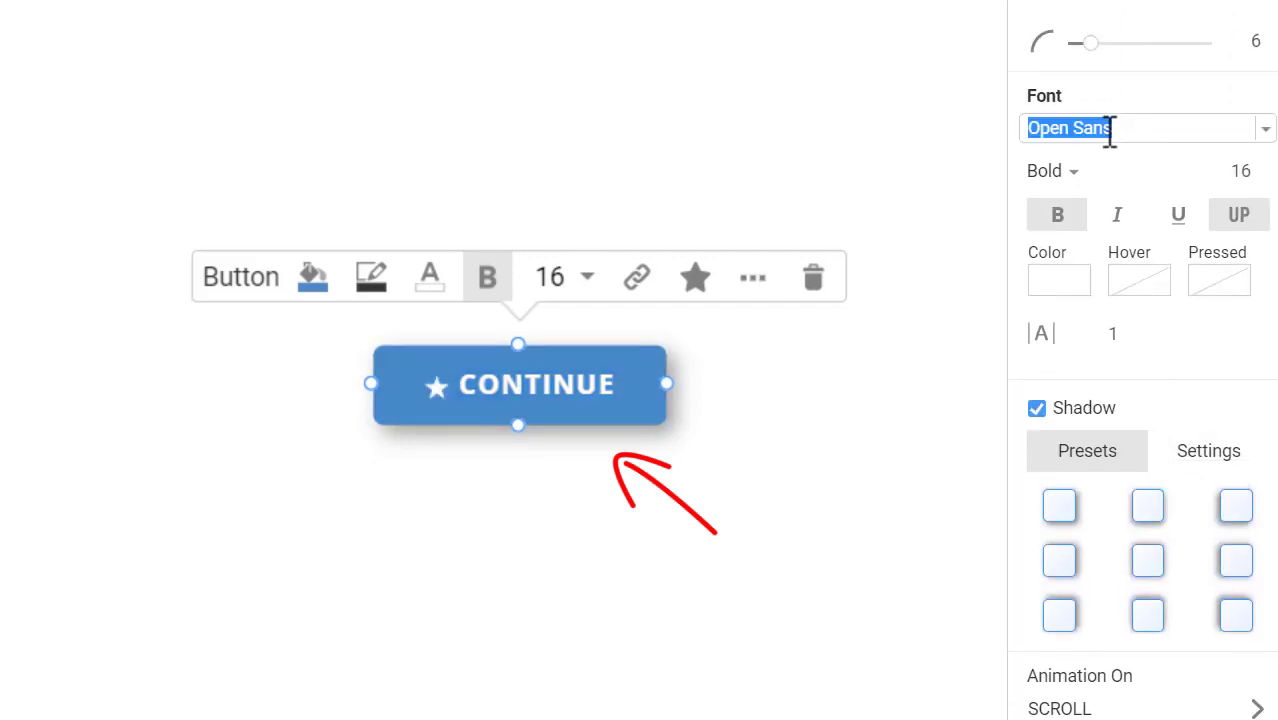
{"action": "left_click", "coordinate": [1264, 130]}
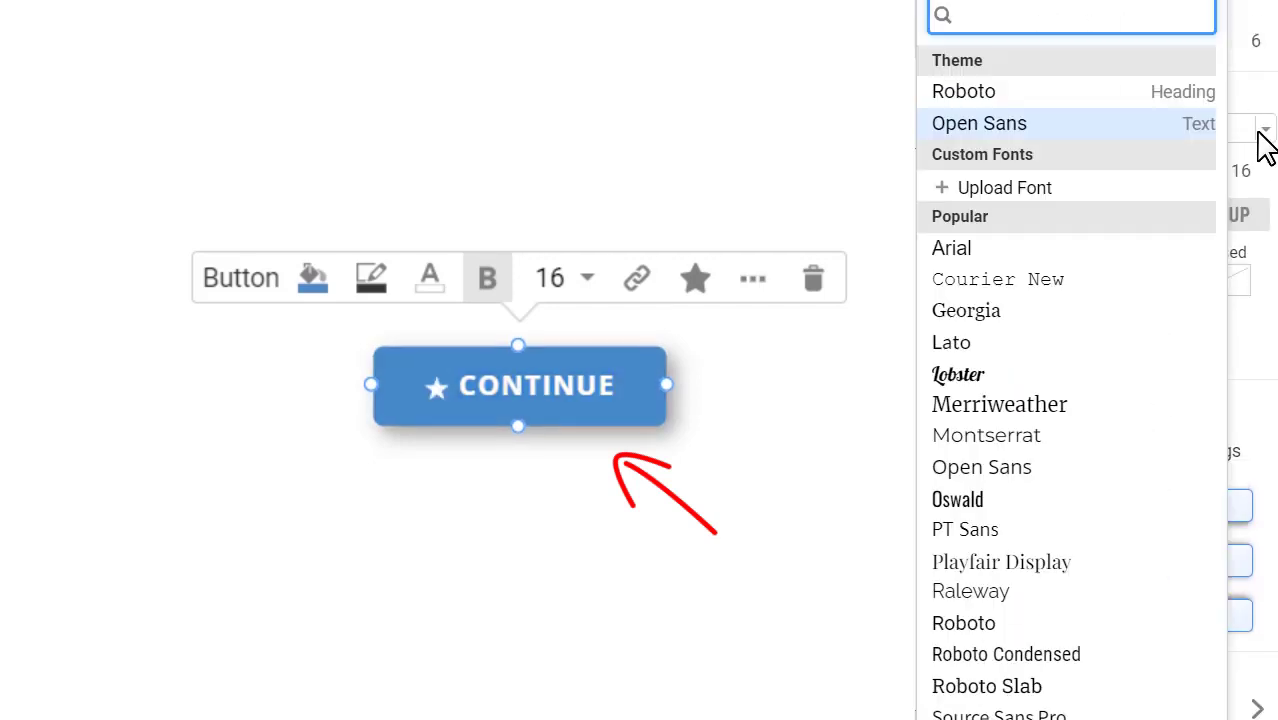
{"action": "left_click", "coordinate": [1080, 660]}
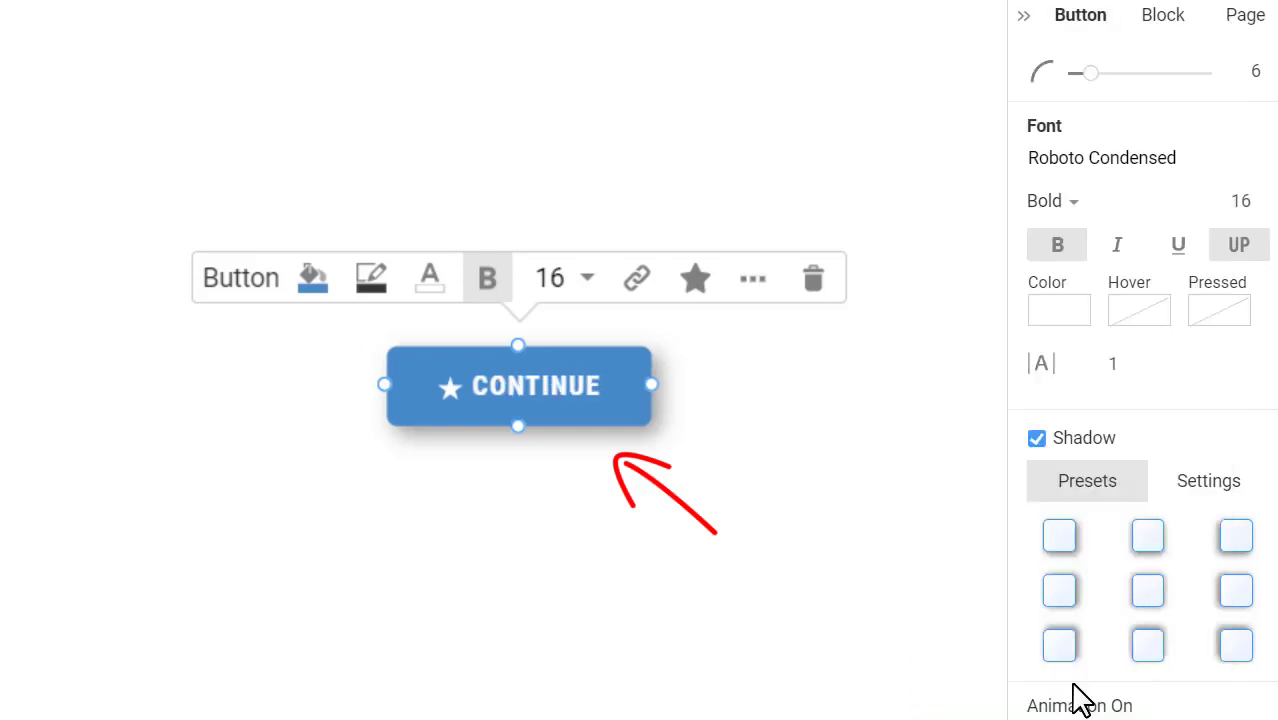
{"action": "left_click", "coordinate": [1251, 200]}
{"action": "type", "text": "30"}
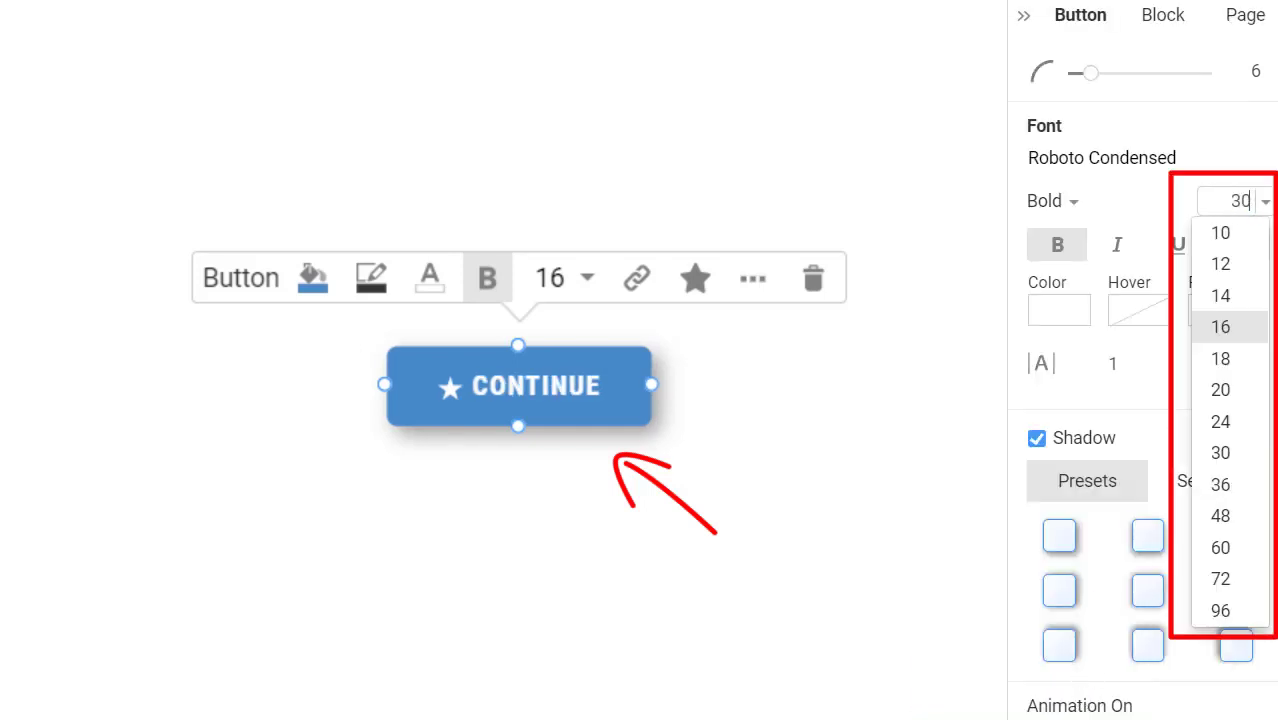
{"action": "key", "text": "Return"}
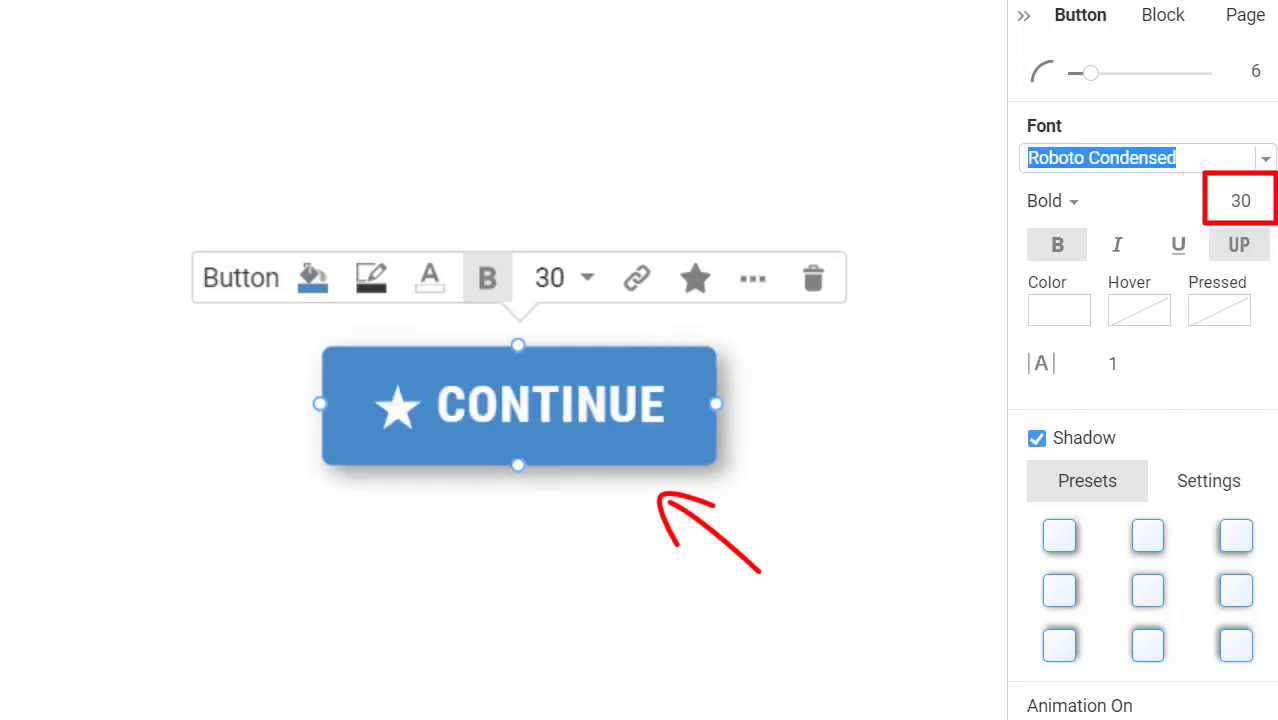
Search the icon library for 'arrow' and swap the star for the bold right arrow
{"action": "scroll", "coordinate": [1050, 334], "scroll_direction": "up", "scroll_amount": 5}
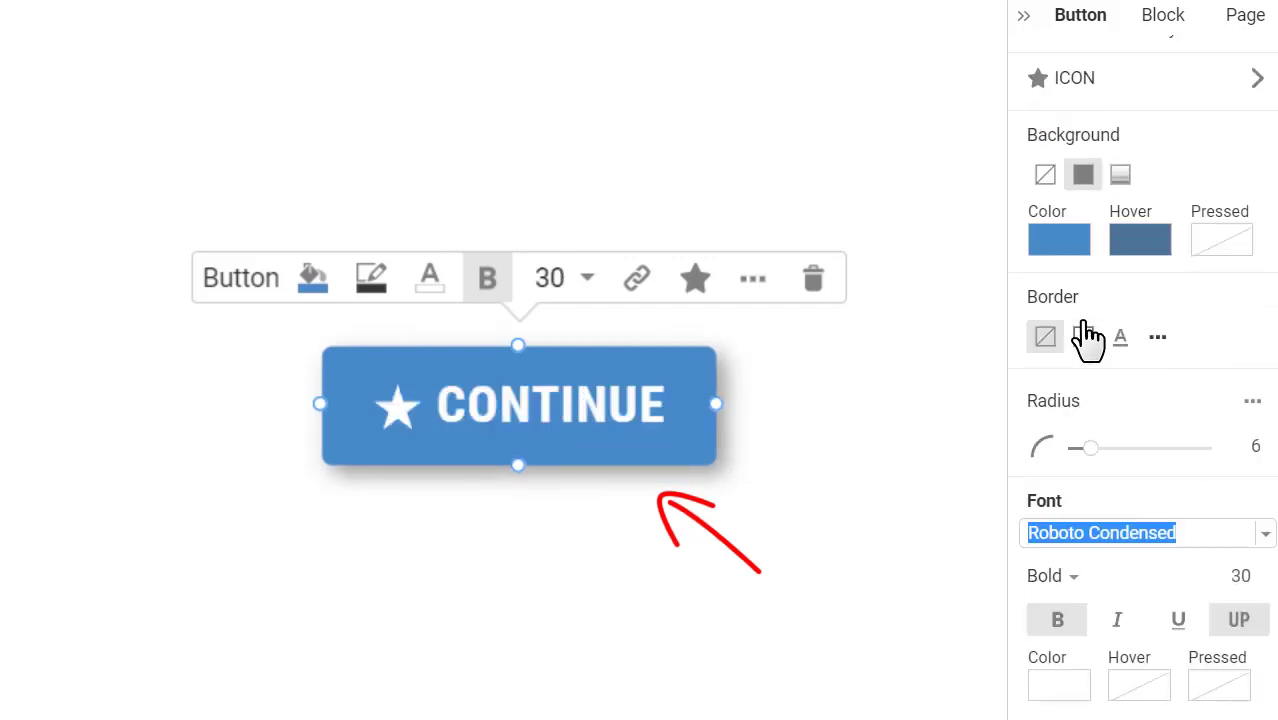
{"action": "scroll", "coordinate": [1088, 340], "scroll_direction": "up", "scroll_amount": 2}
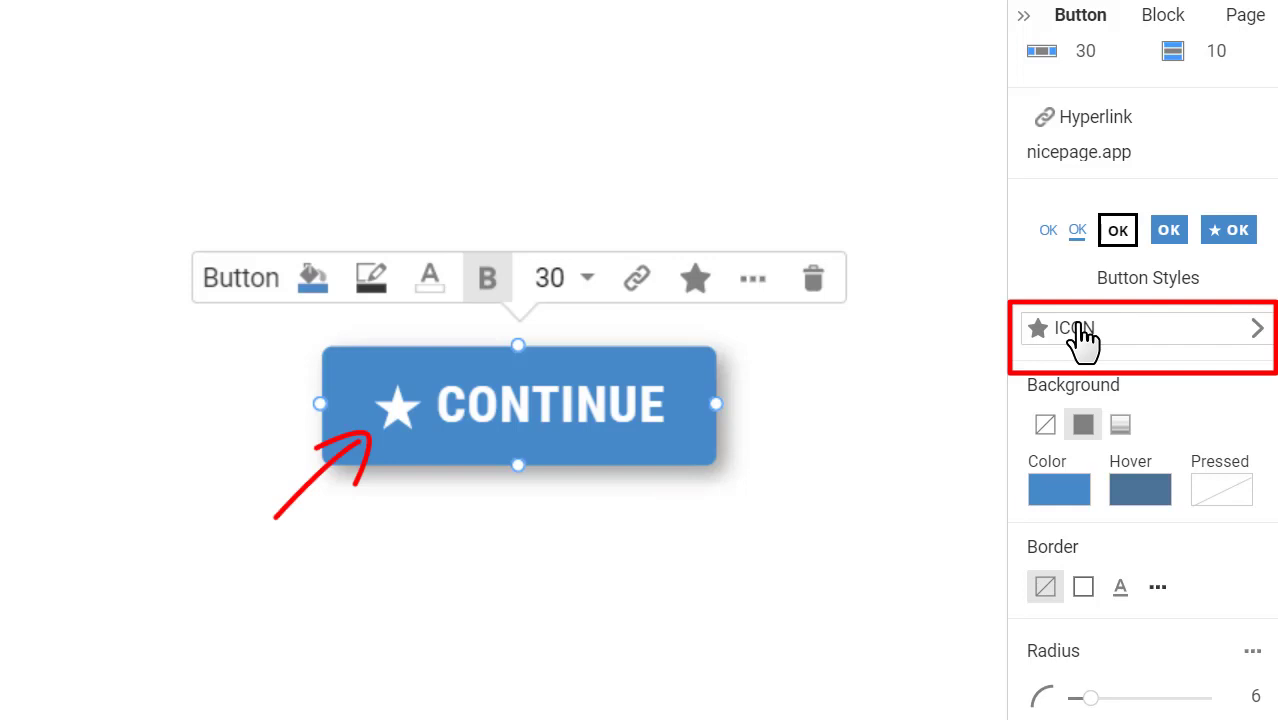
{"action": "left_click", "coordinate": [1083, 340]}
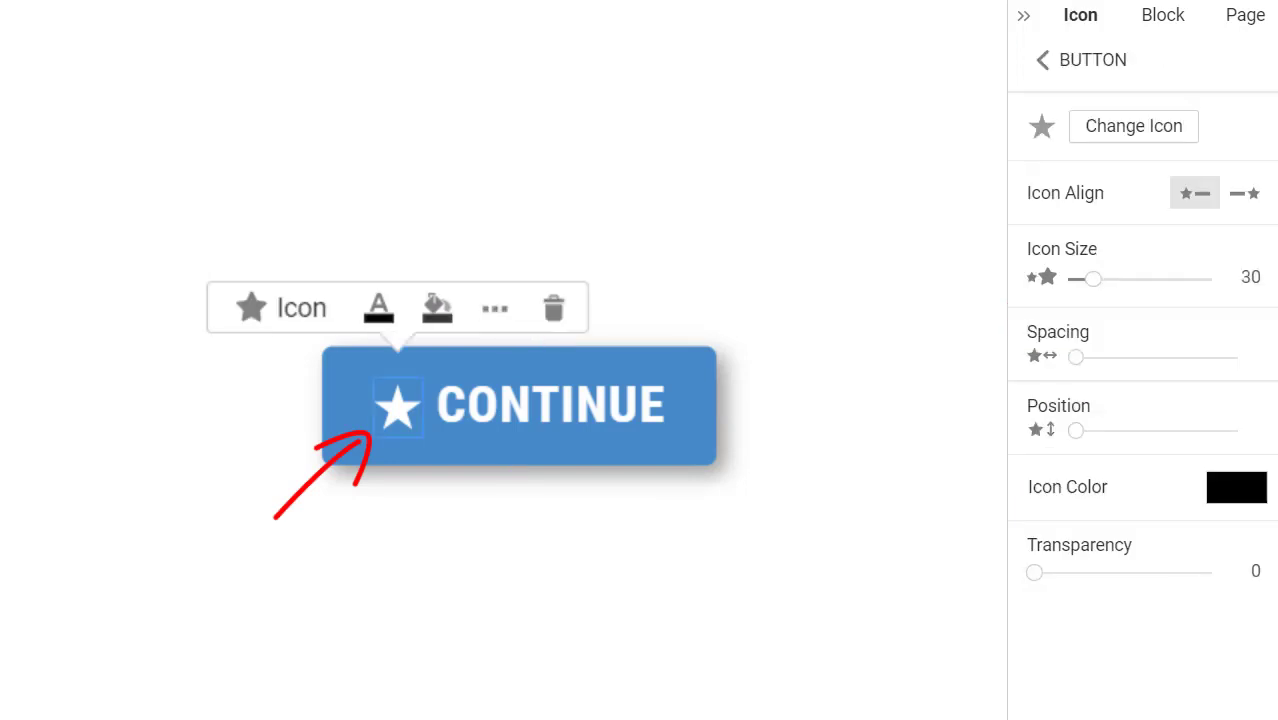
{"action": "left_click", "coordinate": [1163, 140]}
{"action": "type", "text": "a"}
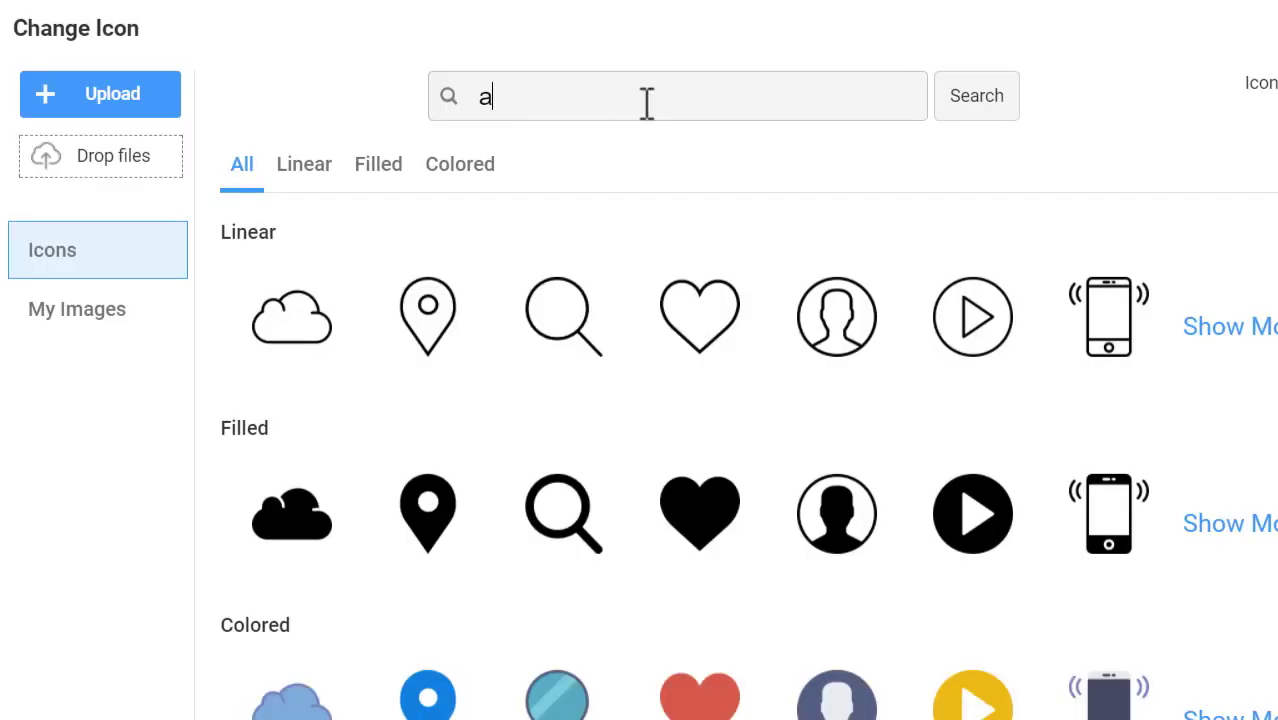
{"action": "type", "text": "rrow"}
{"action": "key", "text": "Return"}
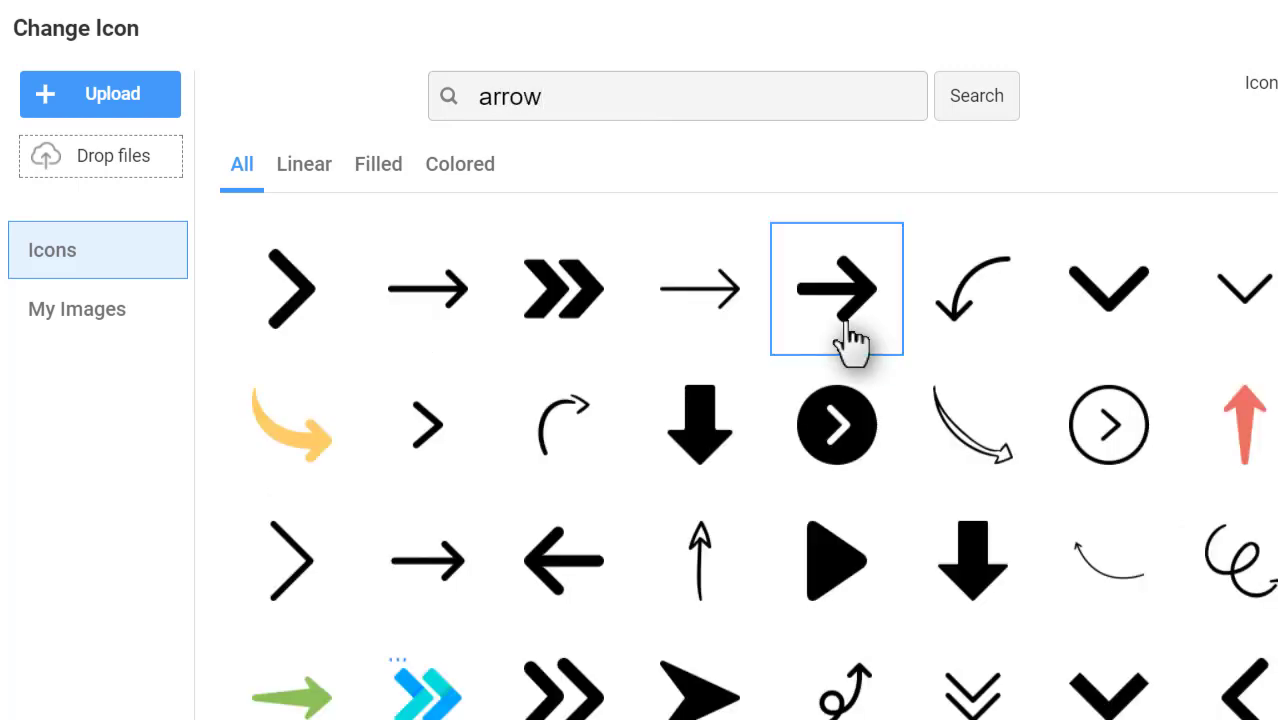
{"action": "left_click", "coordinate": [845, 331]}
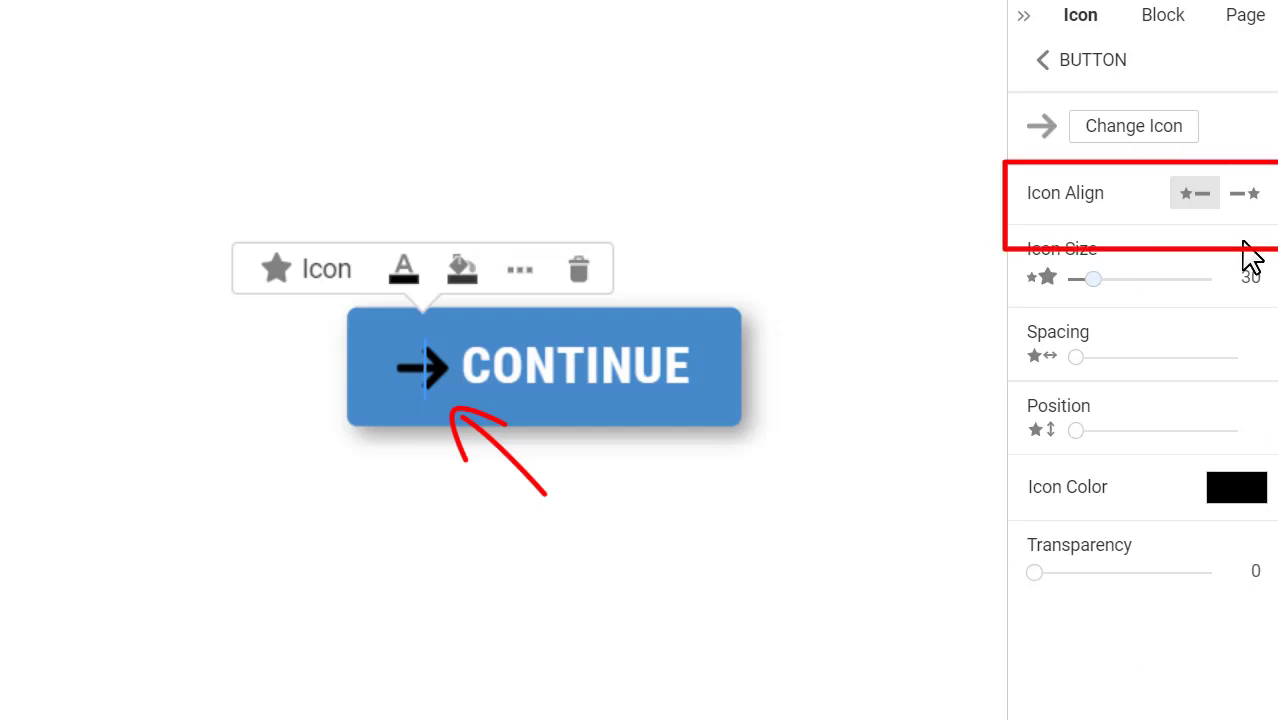
Place the arrow after the text, colour it white, and set its spacing to 3
{"action": "left_click", "coordinate": [1248, 196]}
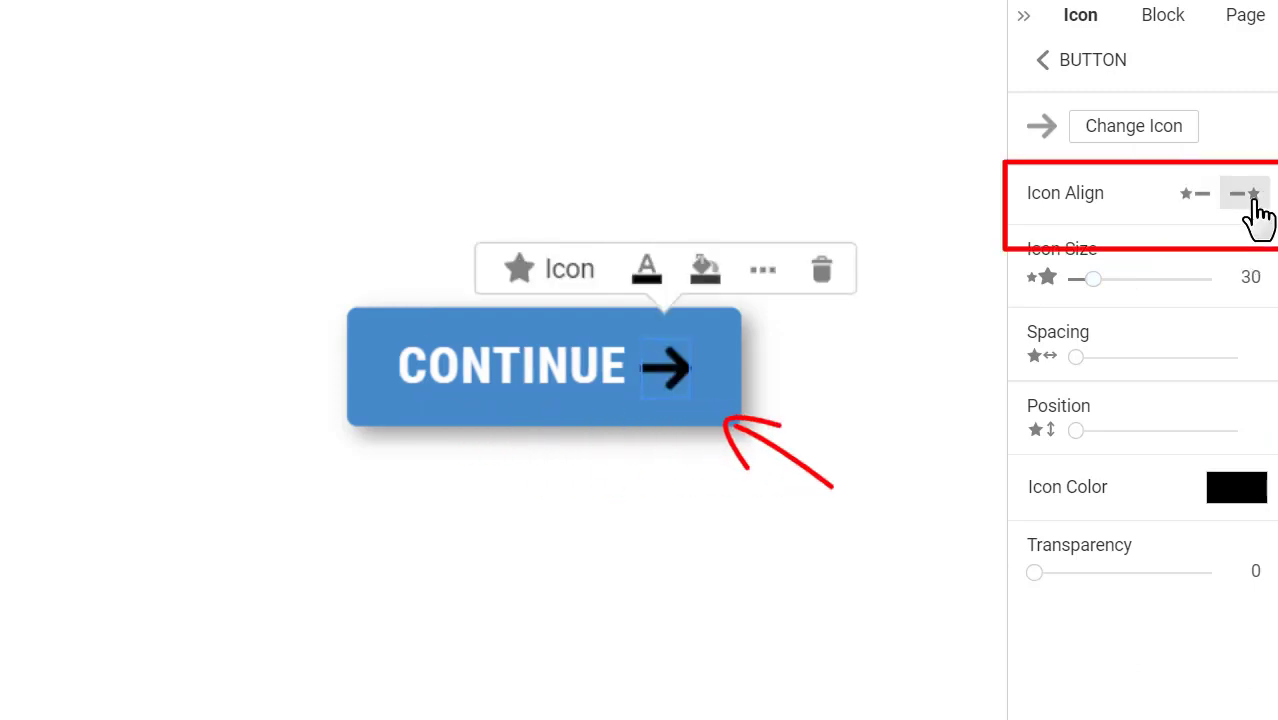
{"action": "left_click_drag", "start_coordinate": [1093, 279], "coordinate": [1097, 303]}
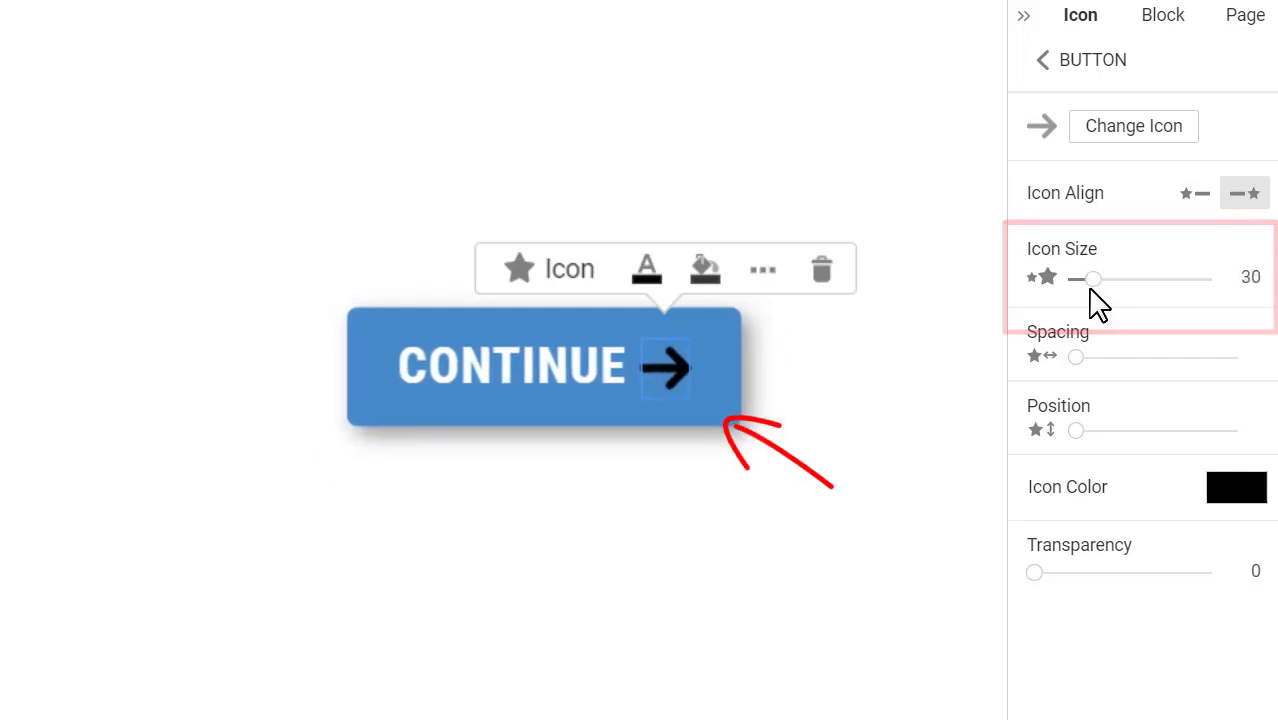
{"action": "left_click", "coordinate": [1230, 490]}
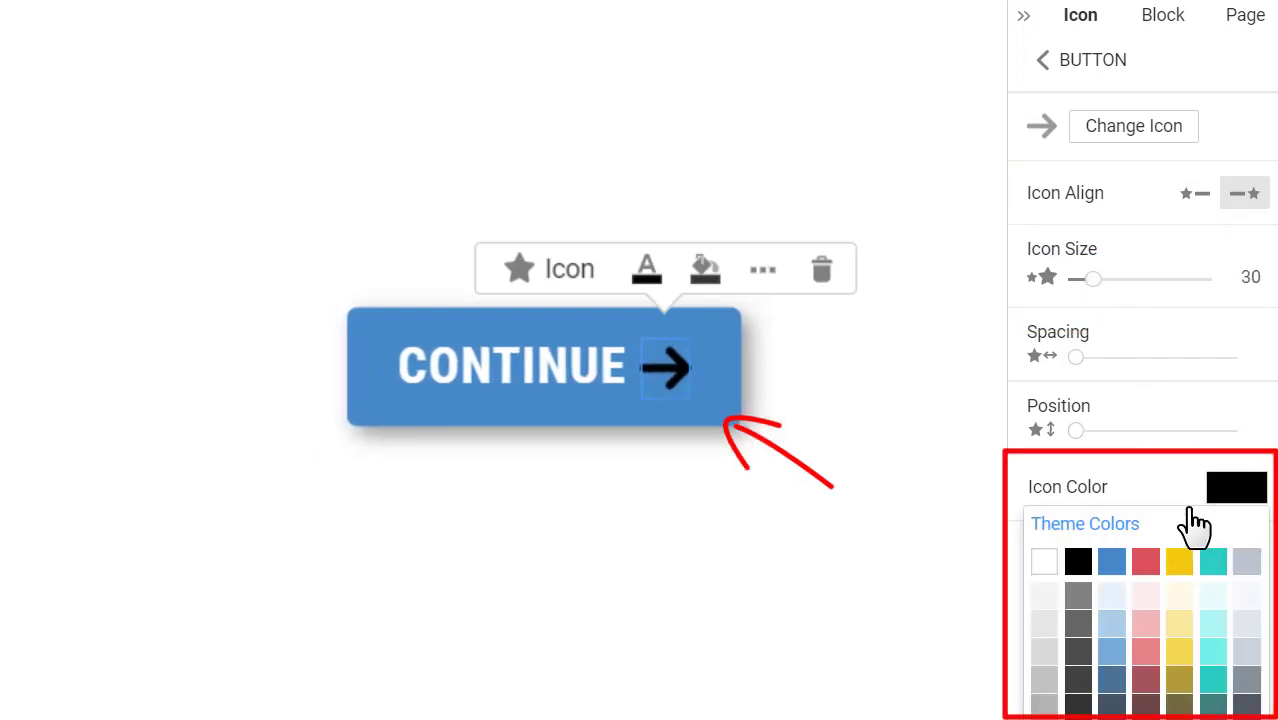
{"action": "left_click", "coordinate": [1045, 563]}
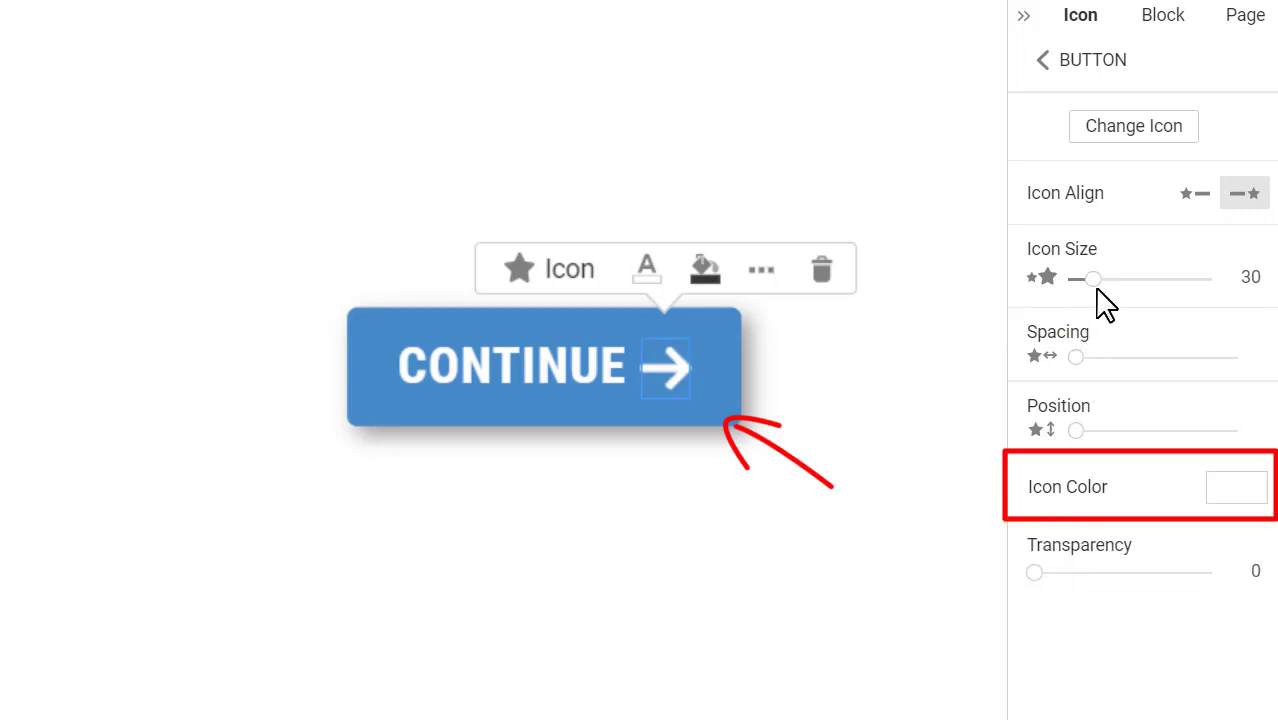
{"action": "mouse_move", "coordinate": [1080, 357]}
{"action": "left_mouse_down"}
{"action": "mouse_move", "coordinate": [1112, 360]}
{"action": "mouse_move", "coordinate": [1095, 360]}
{"action": "left_mouse_up"}
{"action": "mouse_move", "coordinate": [1077, 436]}
{"action": "left_mouse_down"}
{"action": "mouse_move", "coordinate": [1108, 448]}
{"action": "mouse_move", "coordinate": [1085, 452]}
{"action": "left_mouse_up"}
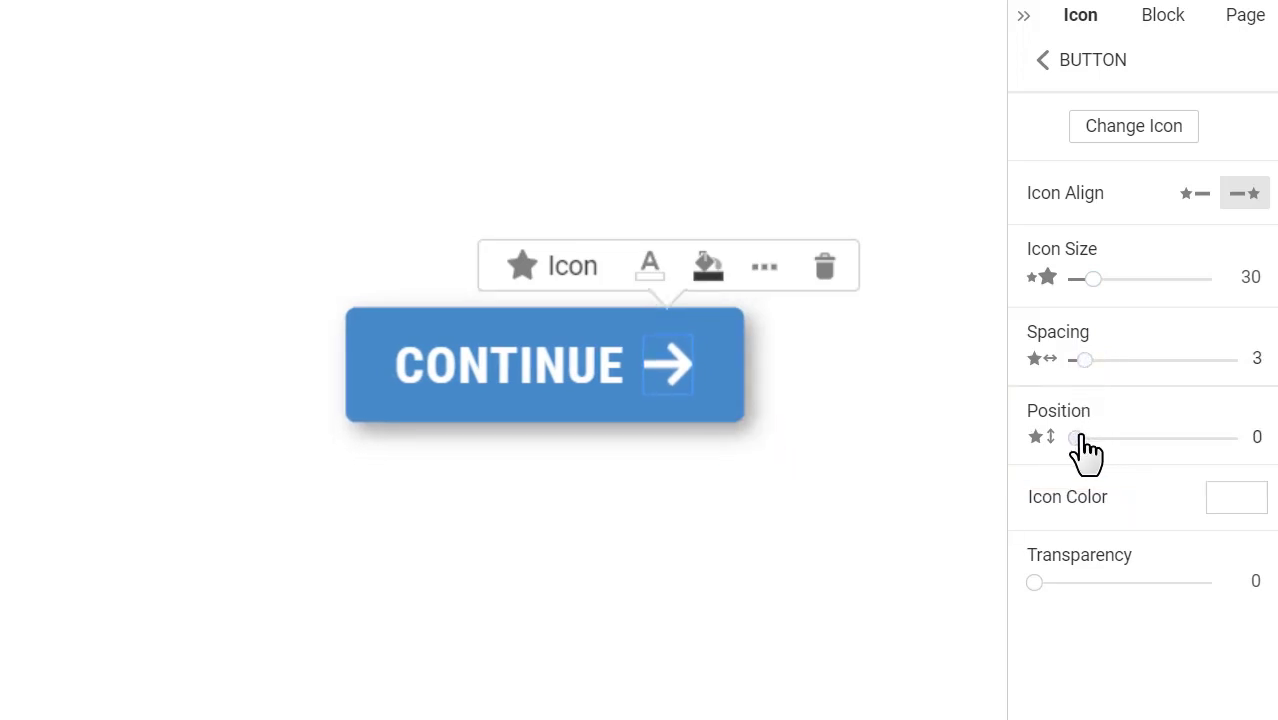